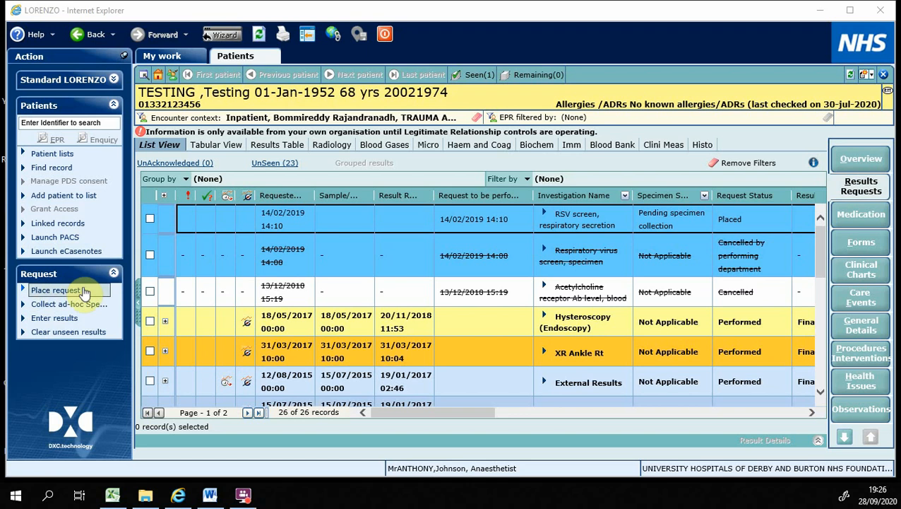
Start placing a request for the open patient record and search the request items for "fbc".
{"action": "left_click", "coordinate": [73, 290]}
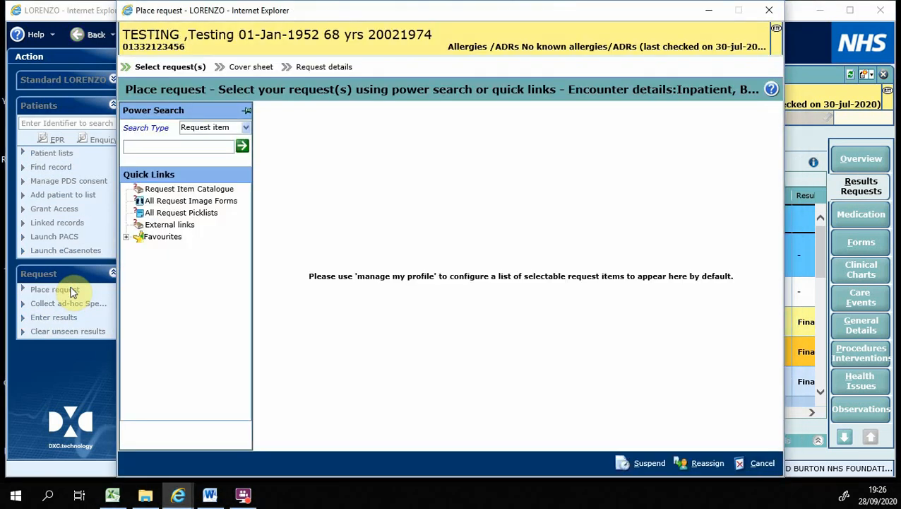
{"action": "left_click", "coordinate": [196, 149]}
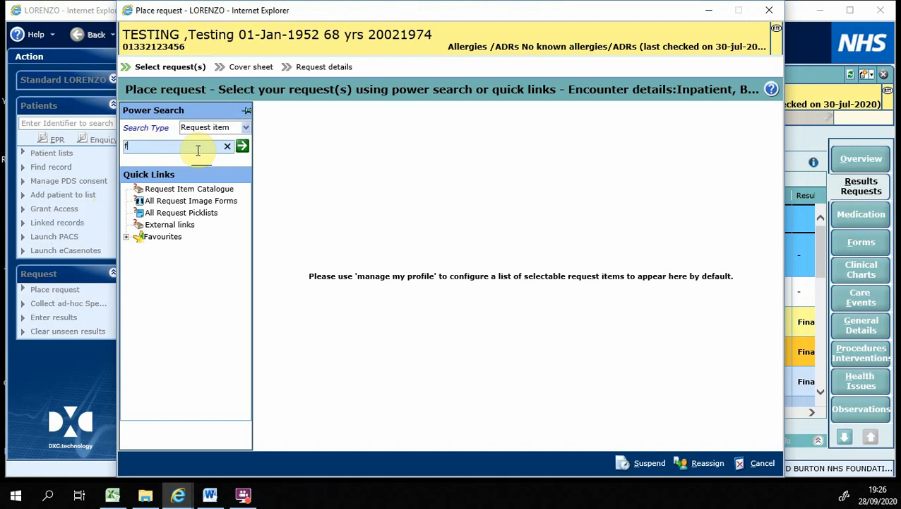
{"action": "type", "text": "fbc"}
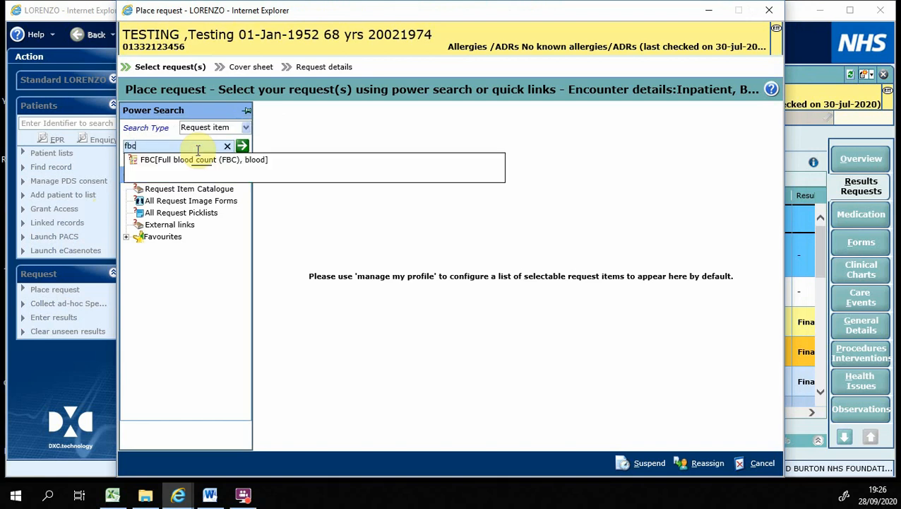
Search the request items by the prefixes "ue.", "xr" and "us" in turn.
{"action": "key", "text": "BackSpace"}
{"action": "key", "text": "BackSpace"}
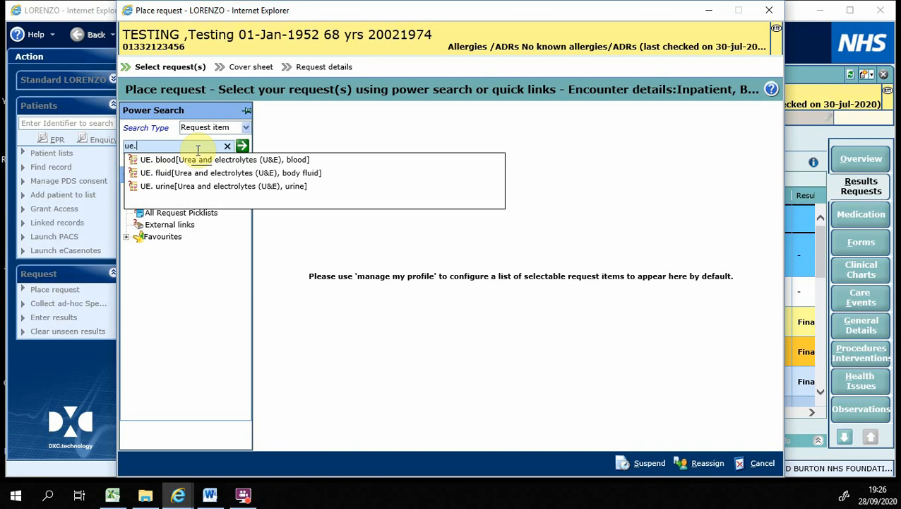
{"action": "key", "text": "BackSpace"}
{"action": "key", "text": "BackSpace"}
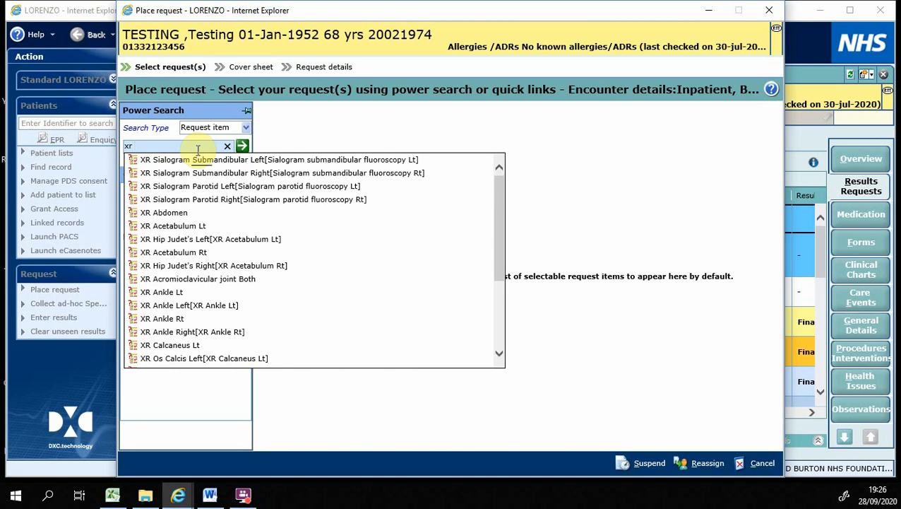
{"action": "key", "text": "BackSpace"}
{"action": "key", "text": "BackSpace"}
{"action": "key", "text": "BackSpace"}
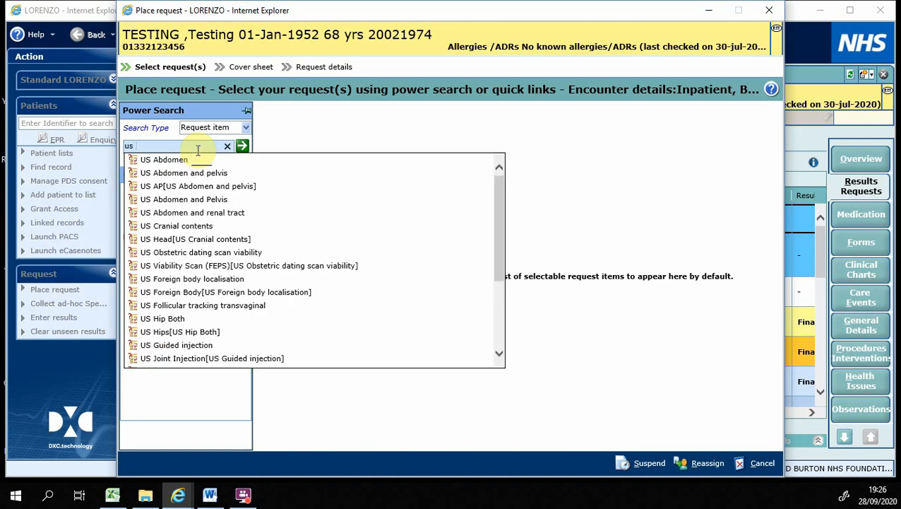
Replace the search term with the wildcard "us%" to look up ultrasound request items.
{"action": "key", "text": "BackSpace"}
{"action": "key", "text": "BackSpace"}
{"action": "key", "text": "BackSpace"}
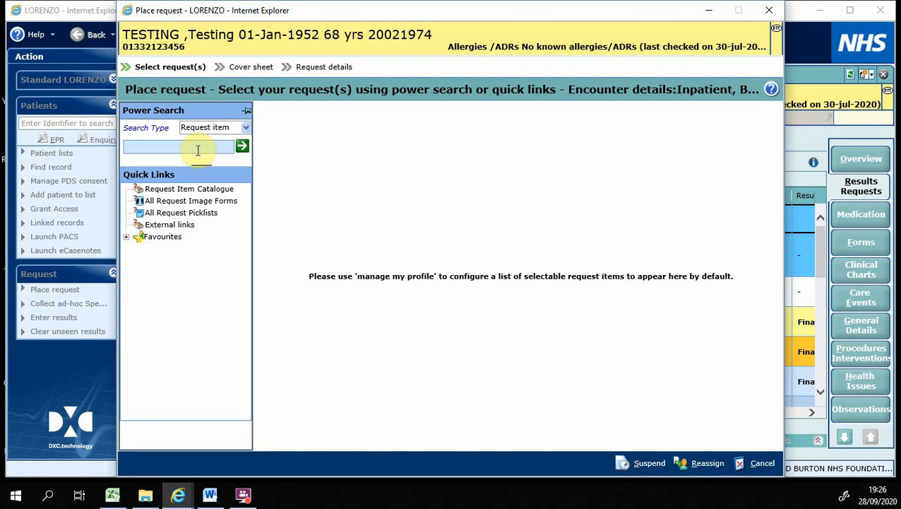
{"action": "type", "text": "us%"}
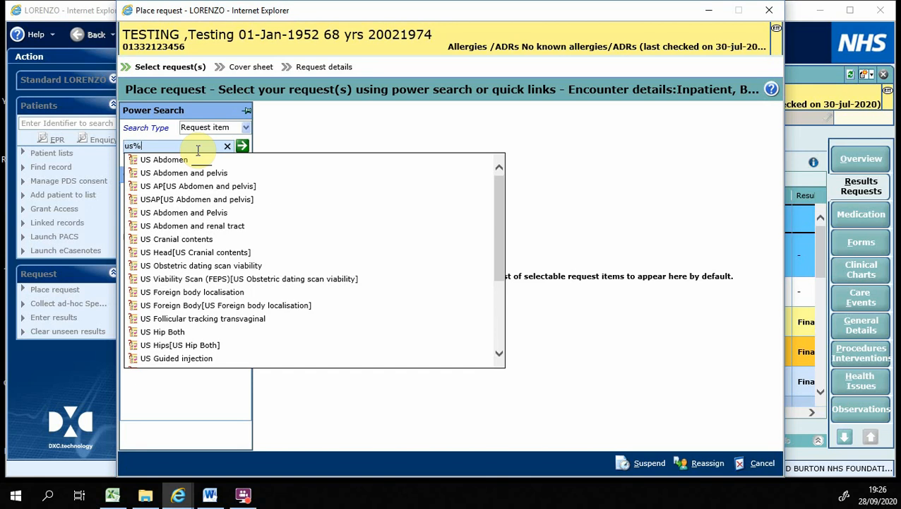
Search the request items for "%fluid%", review the matches, and clear the search term.
{"action": "key", "text": "BackSpace"}
{"action": "key", "text": "BackSpace"}
{"action": "key", "text": "BackSpace"}
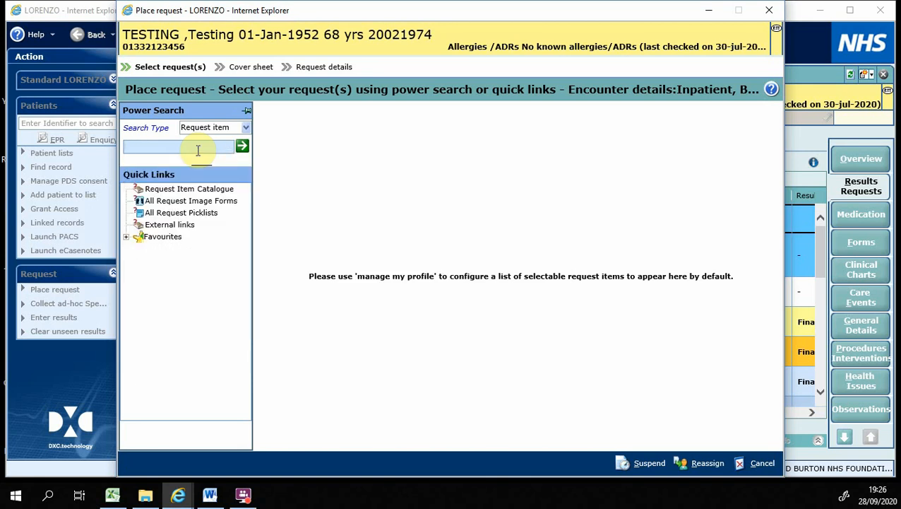
{"action": "type", "text": "%flui"}
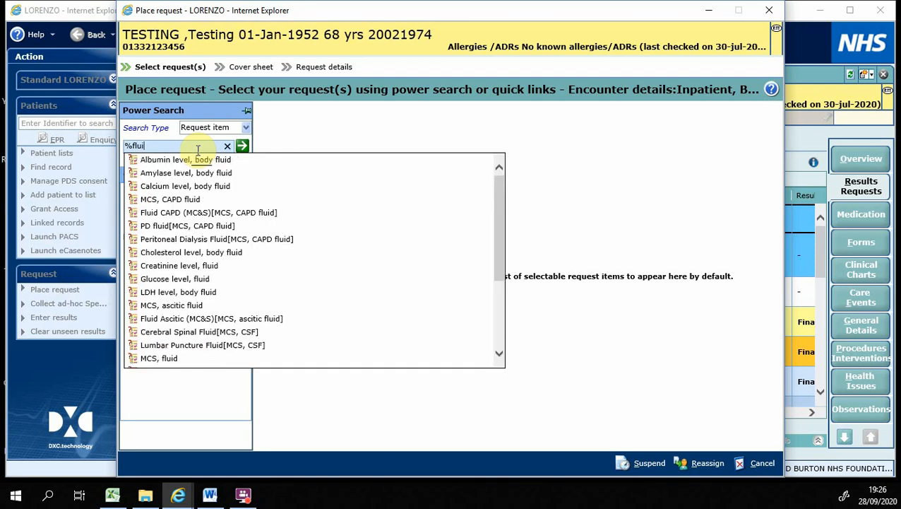
{"action": "type", "text": "d%"}
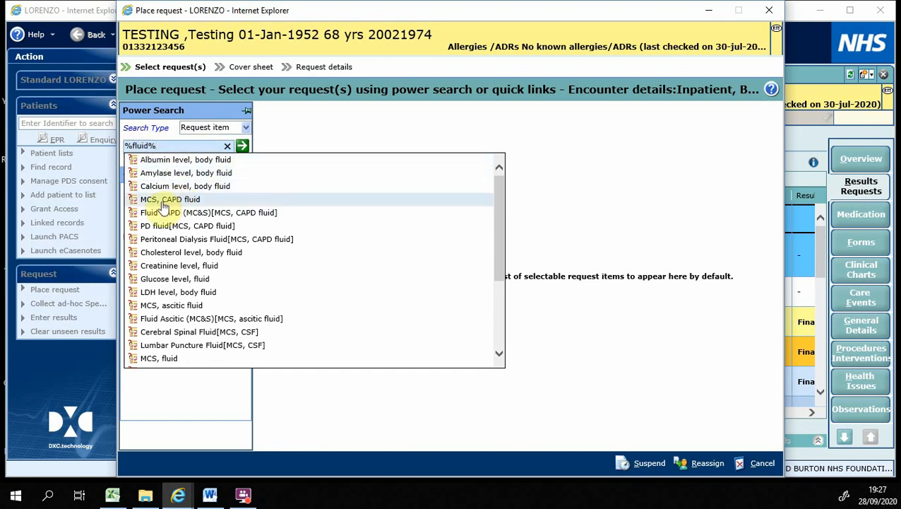
{"action": "left_click_drag", "start_coordinate": [502, 212], "coordinate": [503, 251]}
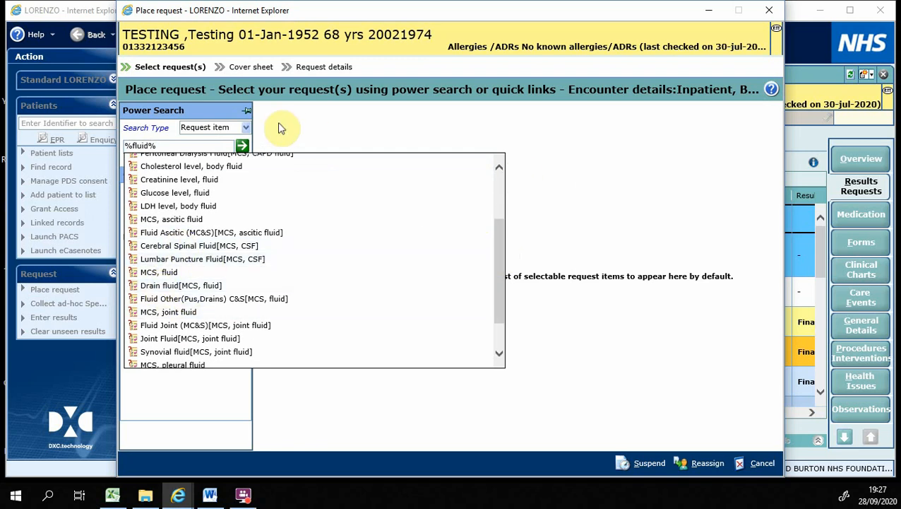
{"action": "left_click", "coordinate": [164, 146]}
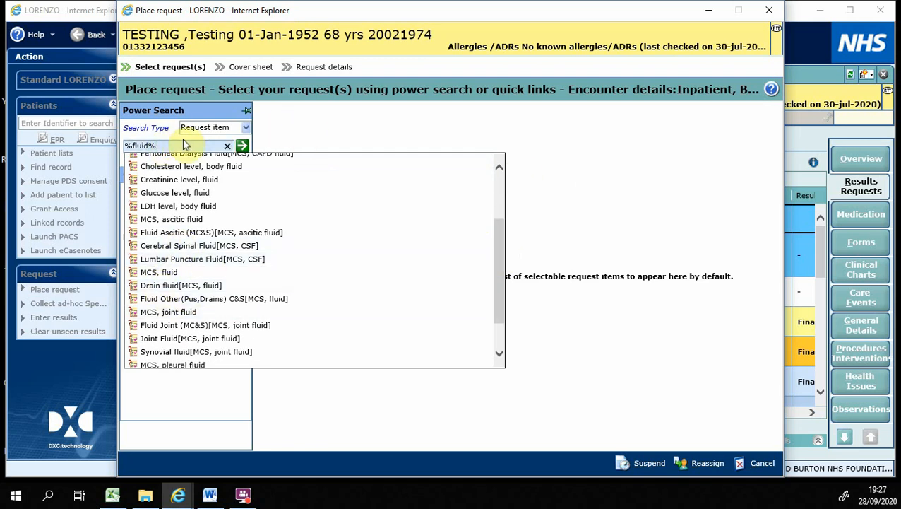
{"action": "key", "text": "BackSpace"}
{"action": "key", "text": "BackSpace"}
{"action": "key", "text": "BackSpace"}
{"action": "key", "text": "BackSpace"}
{"action": "key", "text": "BackSpace"}
{"action": "key", "text": "BackSpace"}
{"action": "key", "text": "BackSpace"}
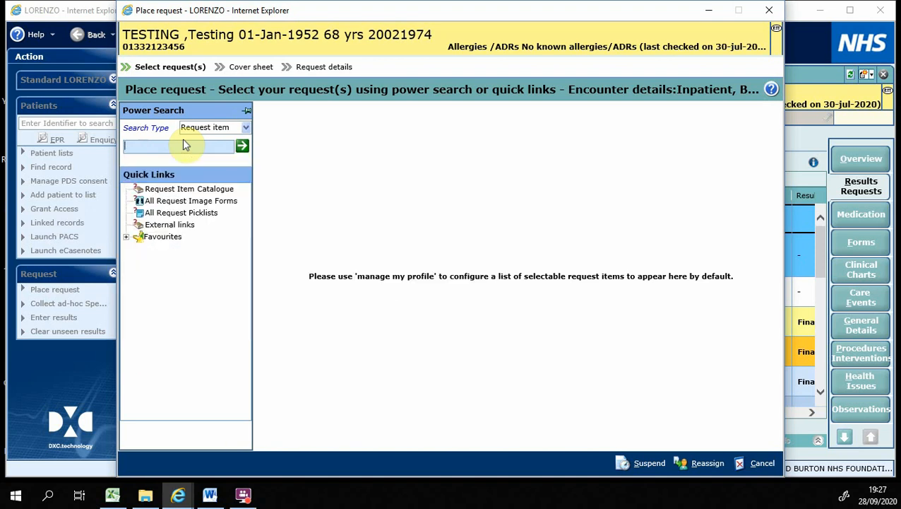
View the items in the Test favourites folder and in the Emergency Department Pick List.
{"action": "left_click", "coordinate": [126, 237]}
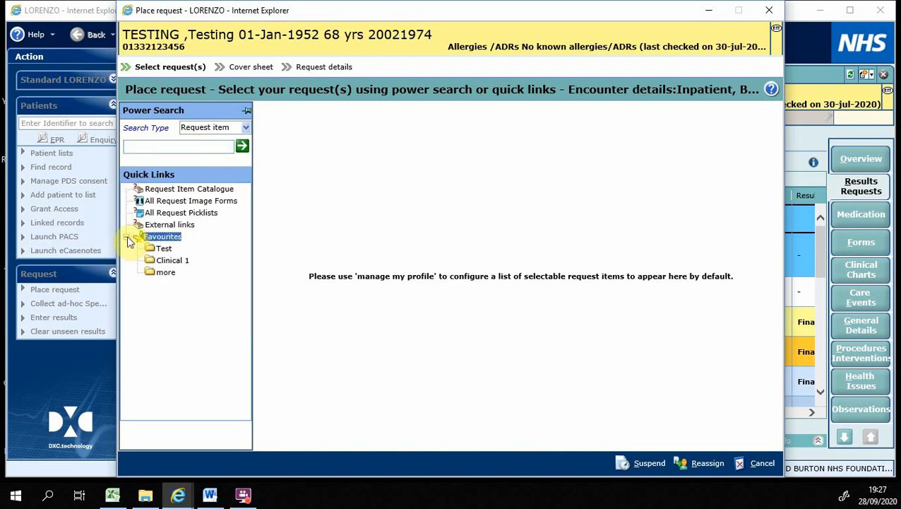
{"action": "left_click", "coordinate": [164, 250]}
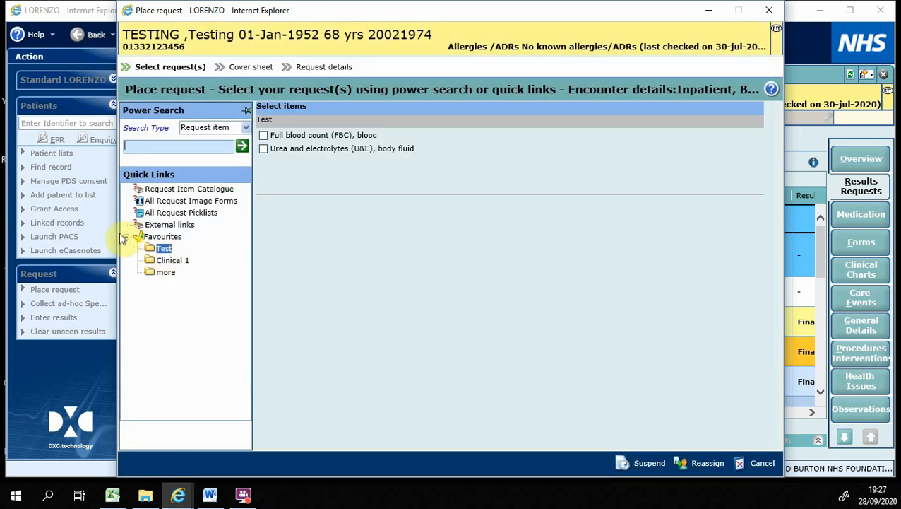
{"action": "left_click", "coordinate": [126, 237]}
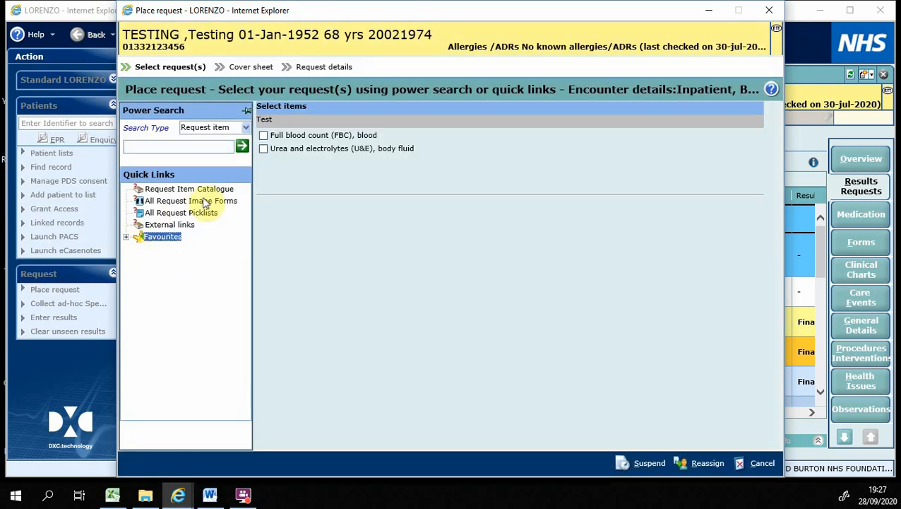
{"action": "left_click", "coordinate": [169, 215]}
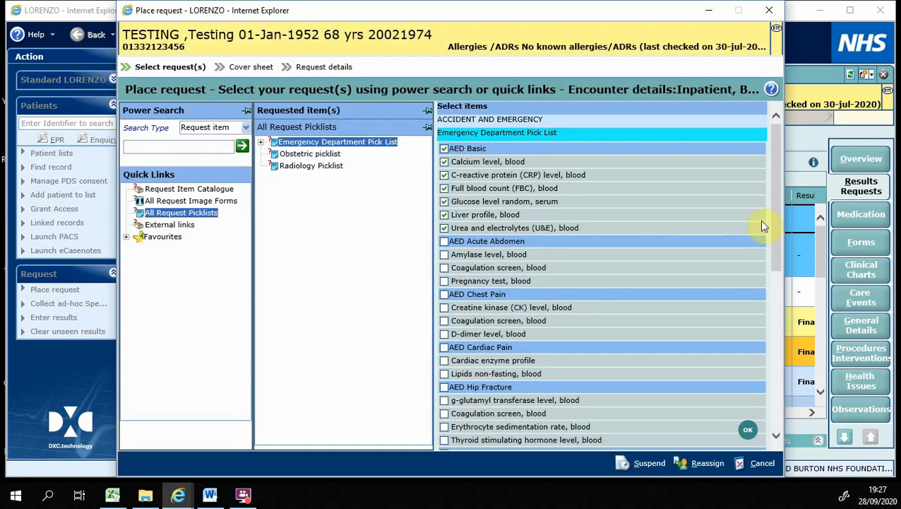
{"action": "mouse_move", "coordinate": [773, 228]}
{"action": "left_mouse_down"}
{"action": "mouse_move", "coordinate": [768, 392]}
{"action": "mouse_move", "coordinate": [777, 225]}
{"action": "left_mouse_up"}
Add Full blood count (FBC), blood by searching "fbc", and cancel the whole request.
{"action": "left_click", "coordinate": [175, 147]}
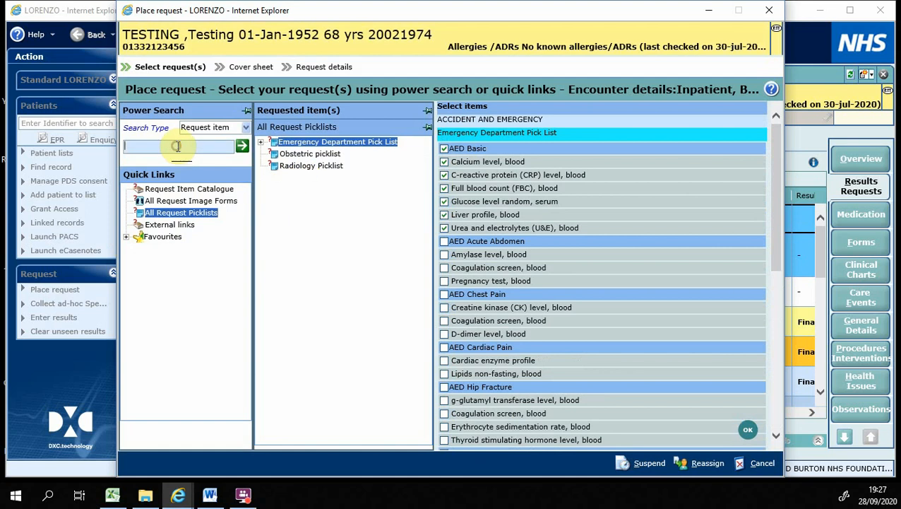
{"action": "left_click", "coordinate": [297, 127]}
{"action": "left_click", "coordinate": [182, 149]}
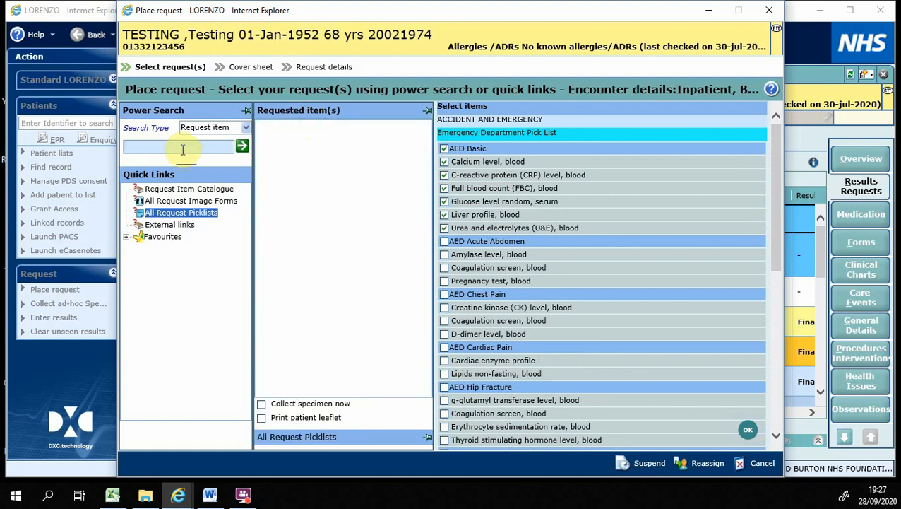
{"action": "type", "text": "fbc"}
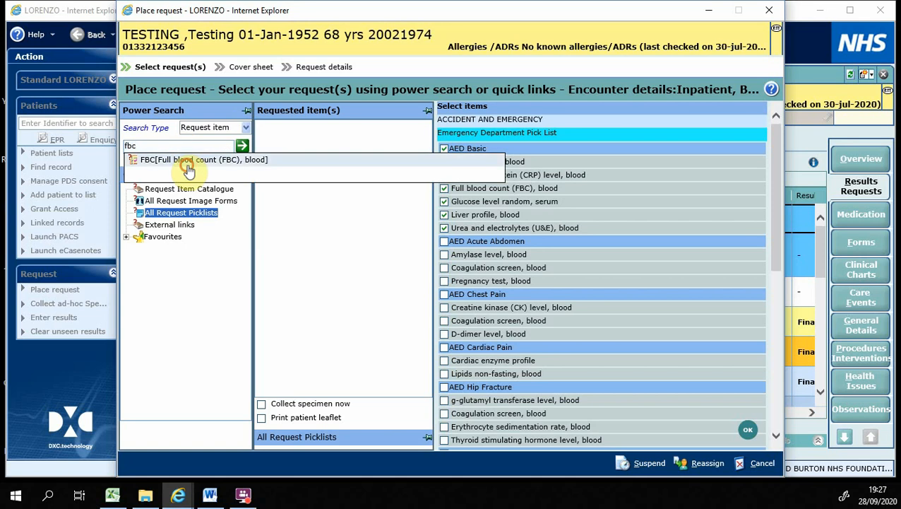
{"action": "left_click", "coordinate": [188, 168]}
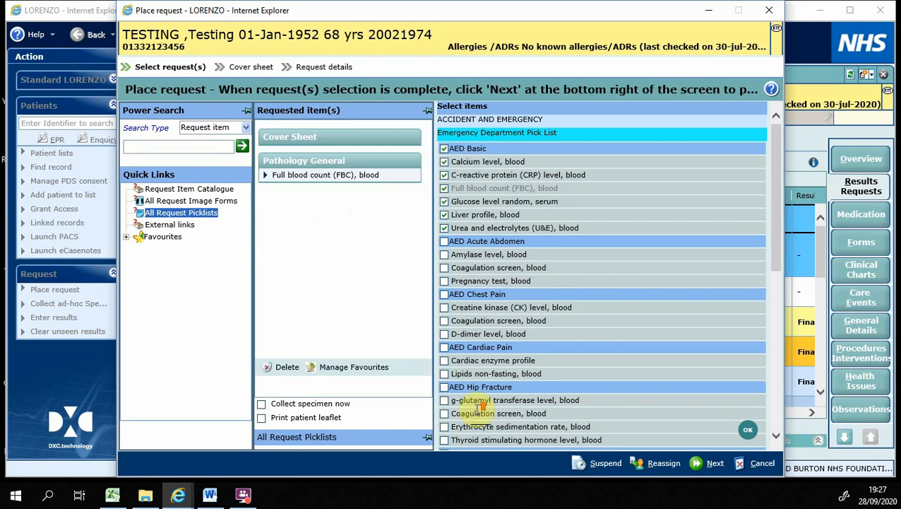
{"action": "left_click", "coordinate": [760, 463]}
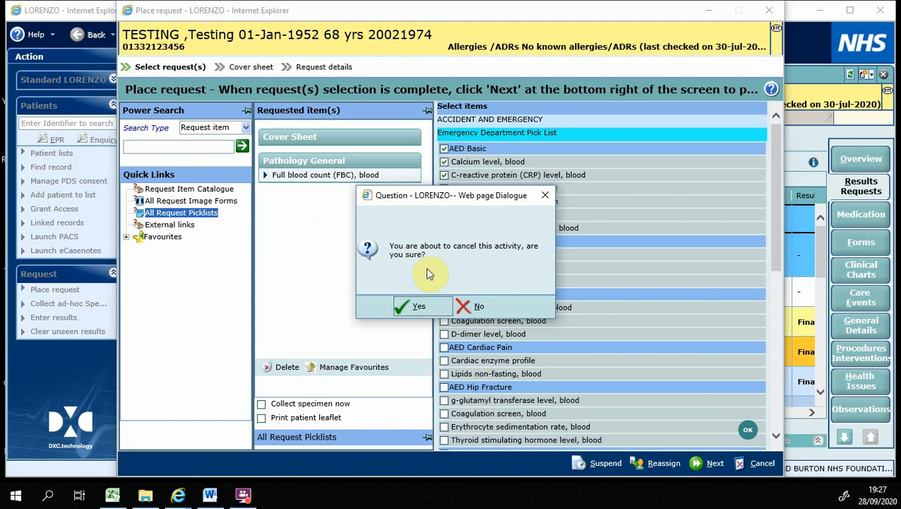
{"action": "left_click", "coordinate": [413, 306]}
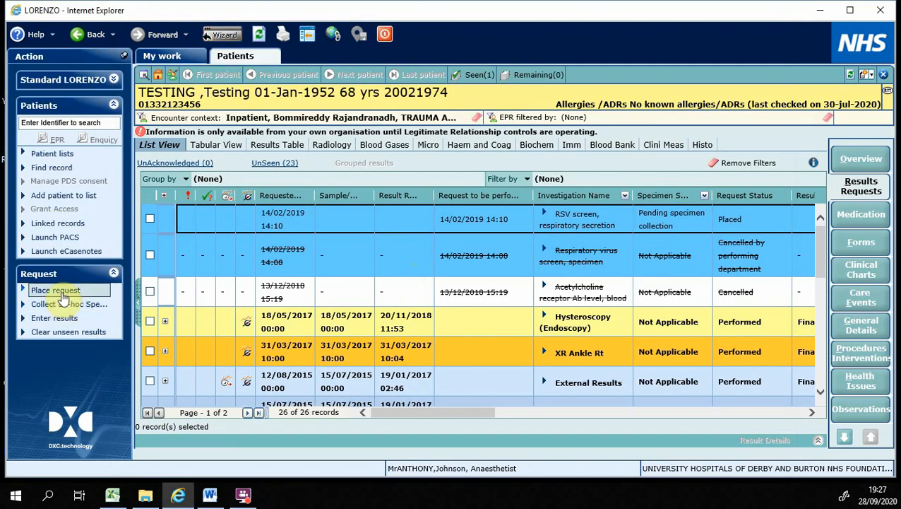
Start a new request and add Full blood count (FBC), blood and XR Chest by searching "fbc" and "cxr".
{"action": "left_click", "coordinate": [62, 294]}
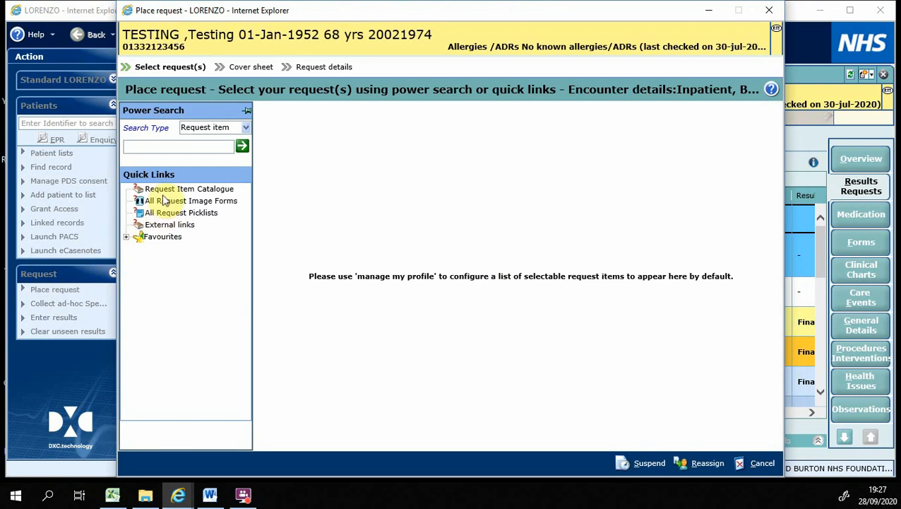
{"action": "left_click", "coordinate": [169, 146]}
{"action": "type", "text": "fbc"}
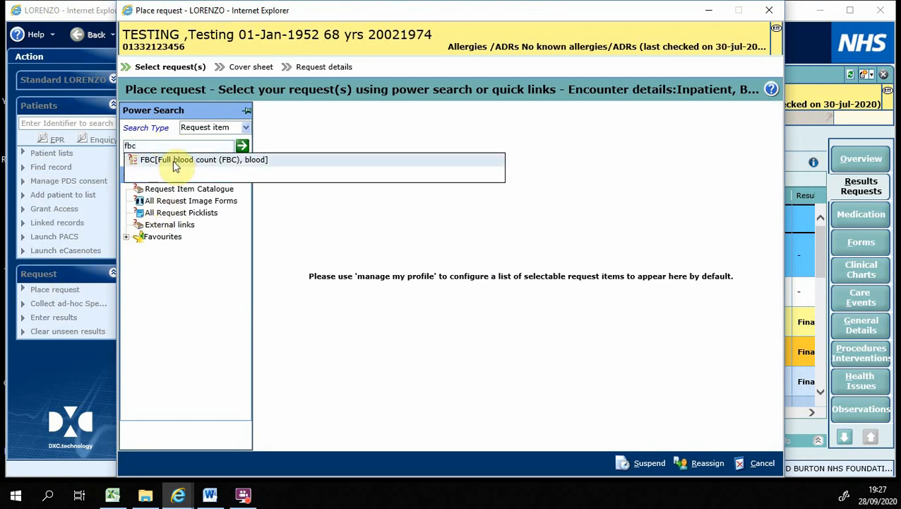
{"action": "left_click", "coordinate": [175, 162]}
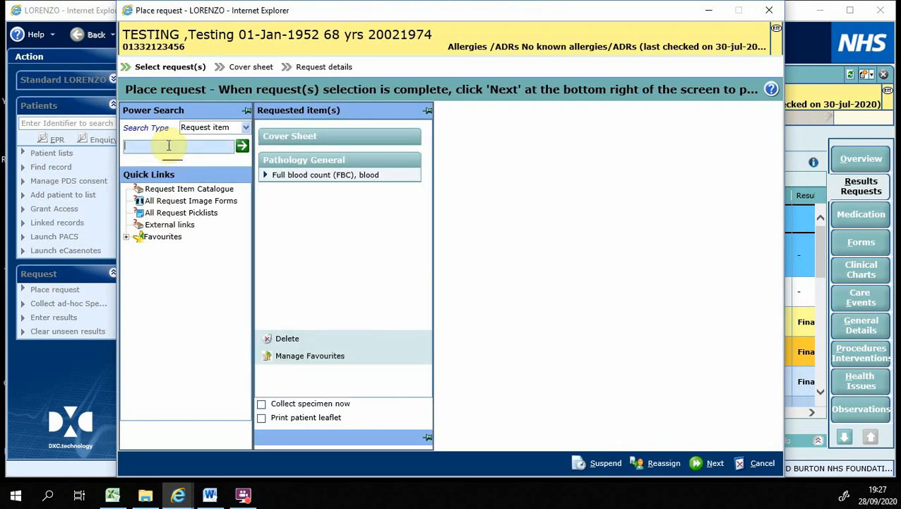
{"action": "type", "text": "cxr"}
{"action": "left_click", "coordinate": [148, 162]}
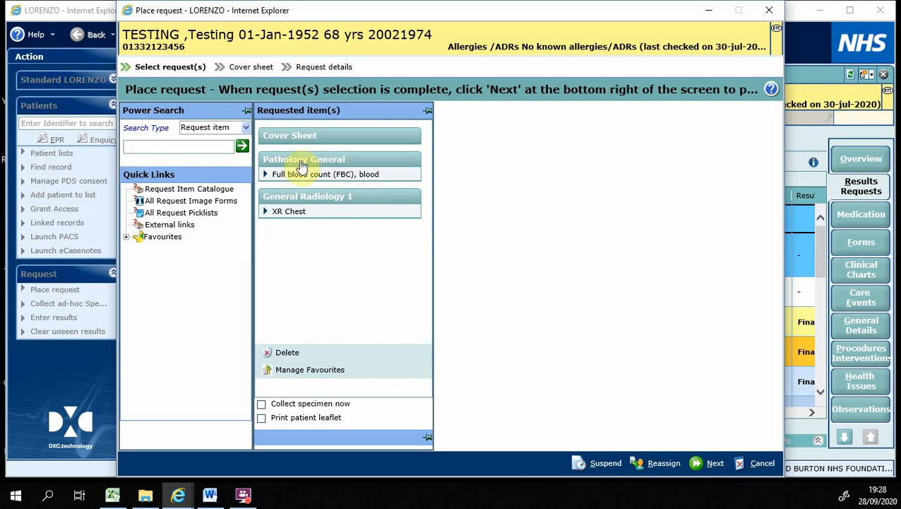
Mark the requested items for immediate specimen collection and proceed to the cover sheet.
{"action": "mouse_move", "coordinate": [324, 173]}
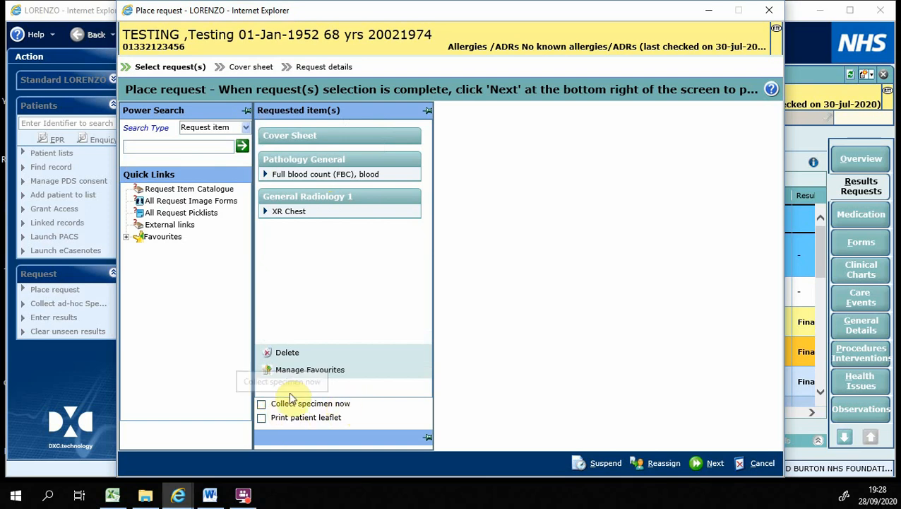
{"action": "left_click", "coordinate": [262, 404]}
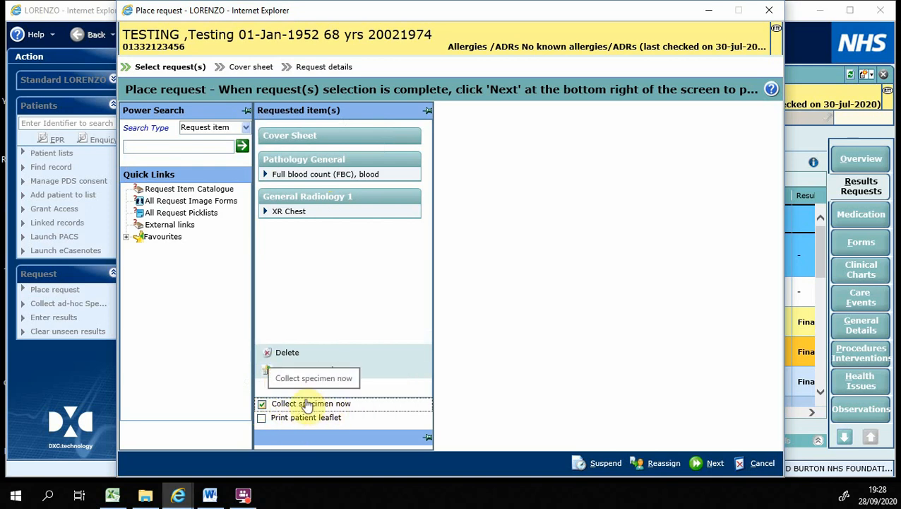
{"action": "left_click", "coordinate": [700, 463]}
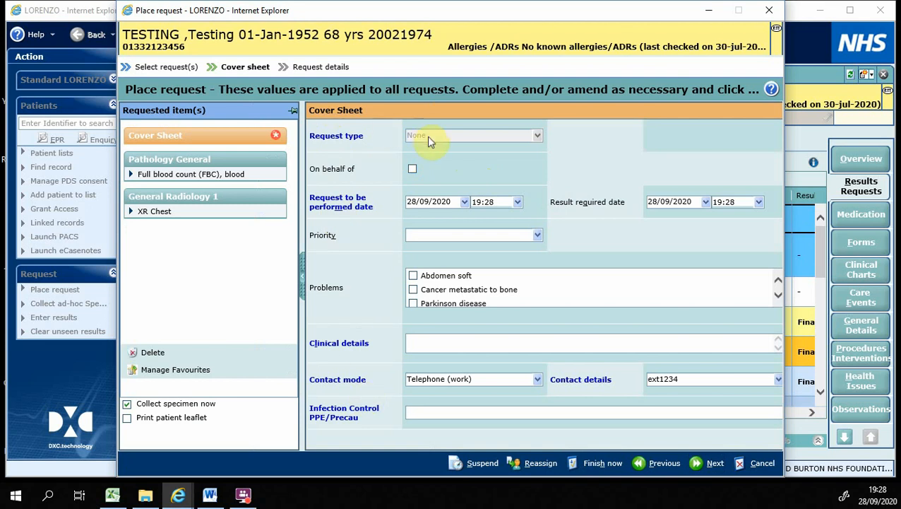
Examine the cover sheet's request type, performed-date calendar, priority choices and problems list.
{"action": "left_click", "coordinate": [428, 138]}
{"action": "left_click", "coordinate": [465, 203]}
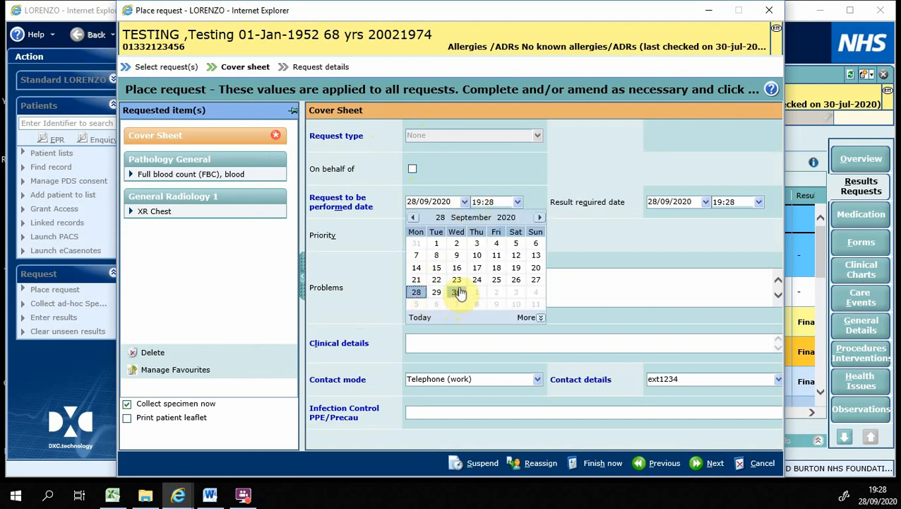
{"action": "left_click", "coordinate": [390, 208]}
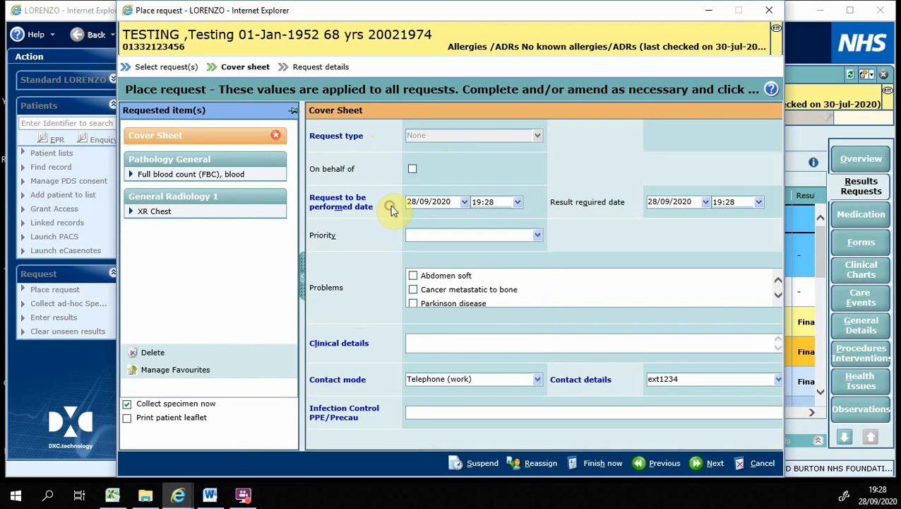
{"action": "left_click", "coordinate": [540, 237]}
{"action": "left_click", "coordinate": [539, 237]}
{"action": "left_click", "coordinate": [418, 291]}
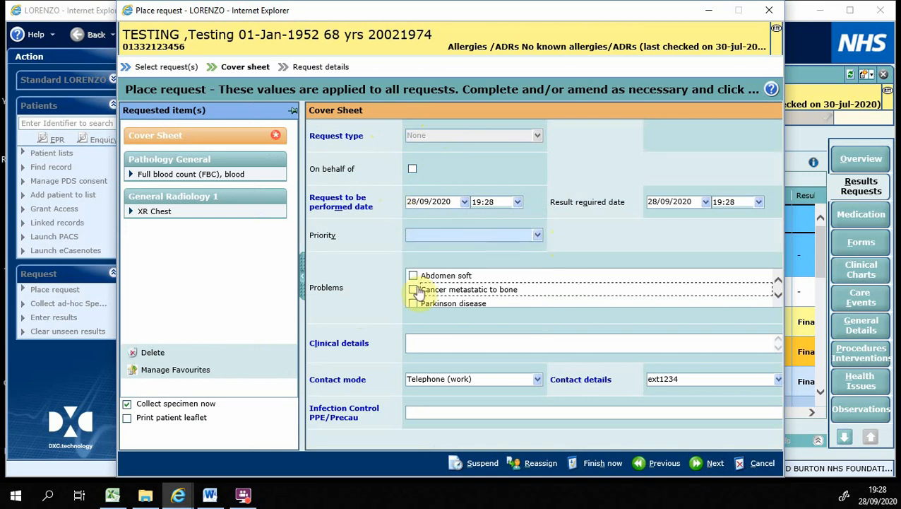
{"action": "left_click", "coordinate": [778, 298]}
{"action": "left_click", "coordinate": [777, 281]}
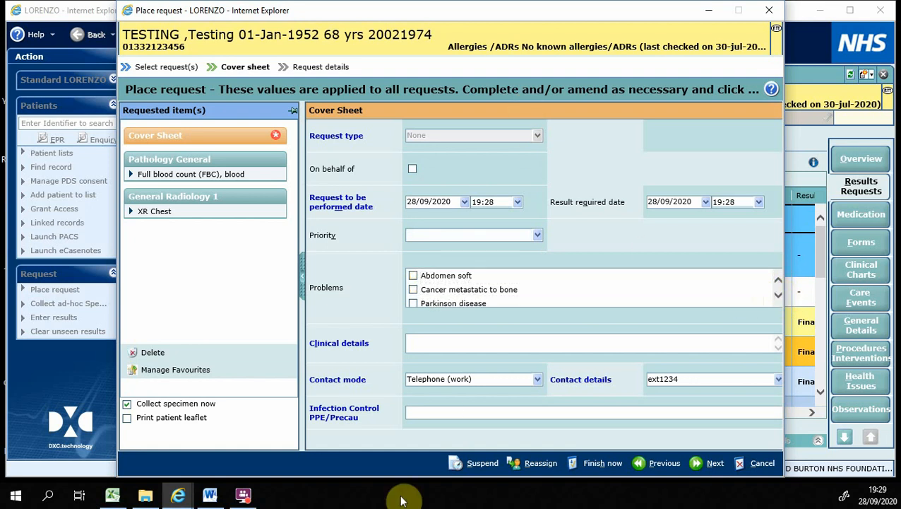
Enter "example" as the cover sheet's clinical details and "No" for Infection Control PPE/Precau, and proceed to the request details.
{"action": "left_click", "coordinate": [464, 342]}
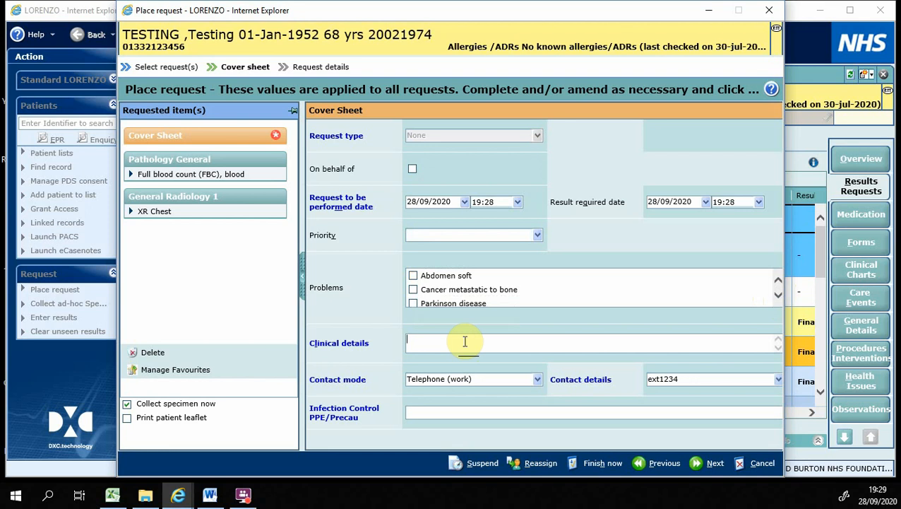
{"action": "type", "text": "example"}
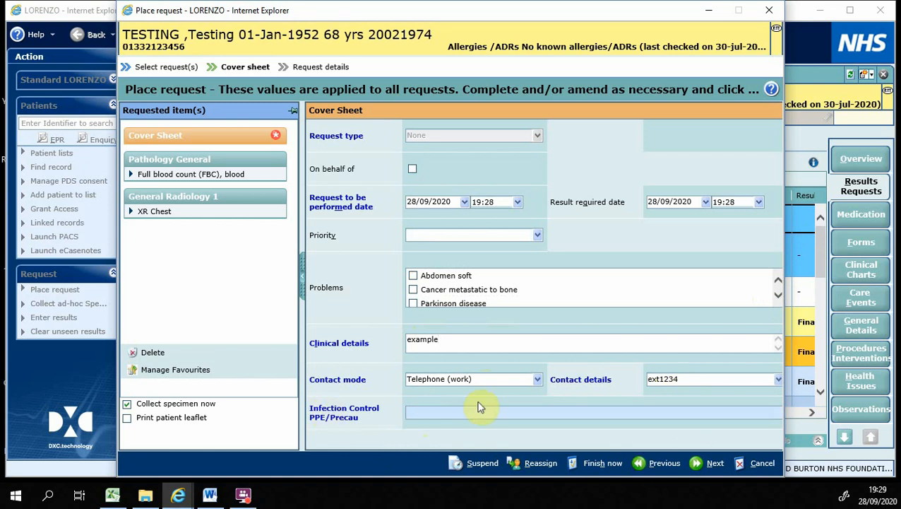
{"action": "type", "text": "No"}
{"action": "left_click", "coordinate": [699, 462]}
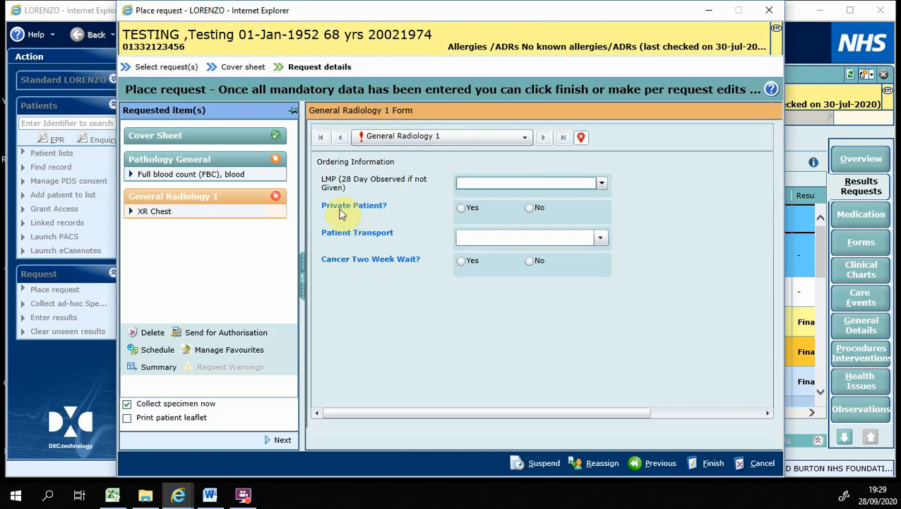
Complete the General Radiology 1 form with Private Patient Yes, Patient Transport AED Escort and Cancer Two Week Wait Yes, and finish the request.
{"action": "left_click", "coordinate": [461, 207]}
{"action": "left_click", "coordinate": [599, 238]}
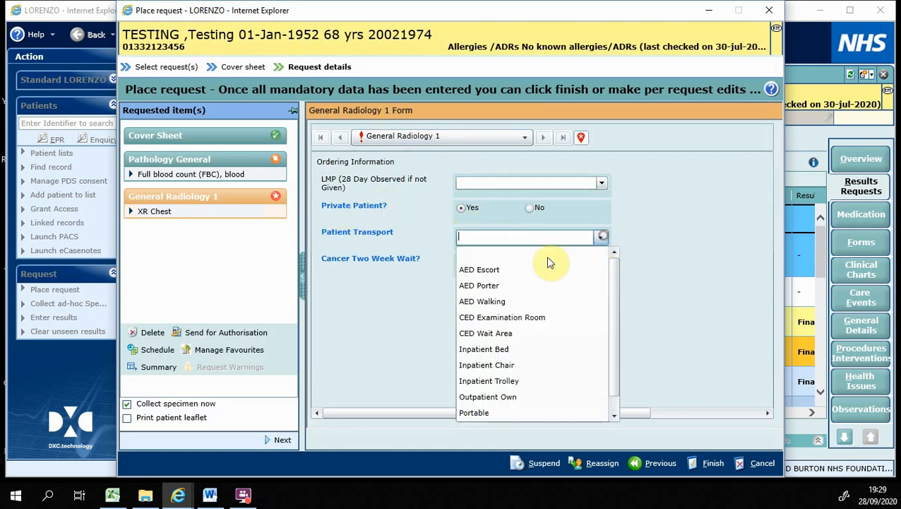
{"action": "left_click", "coordinate": [519, 270]}
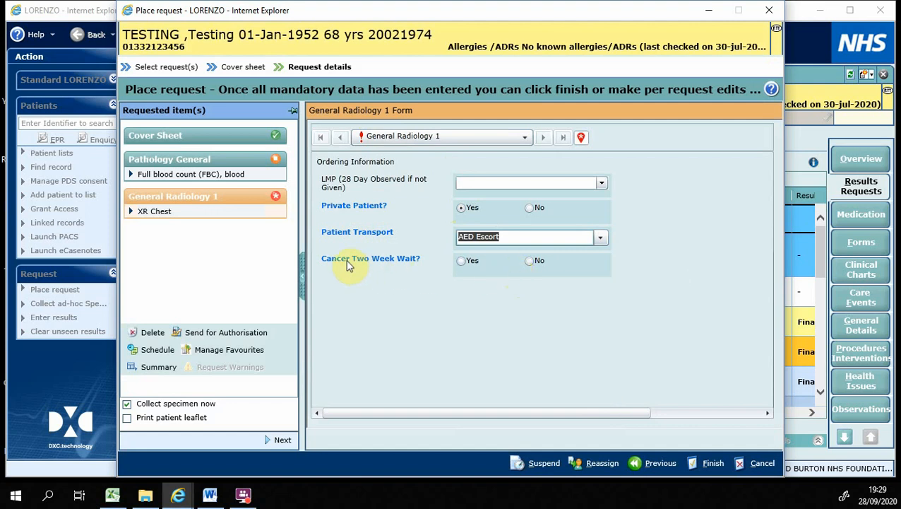
{"action": "left_click", "coordinate": [462, 261]}
{"action": "left_click", "coordinate": [529, 260]}
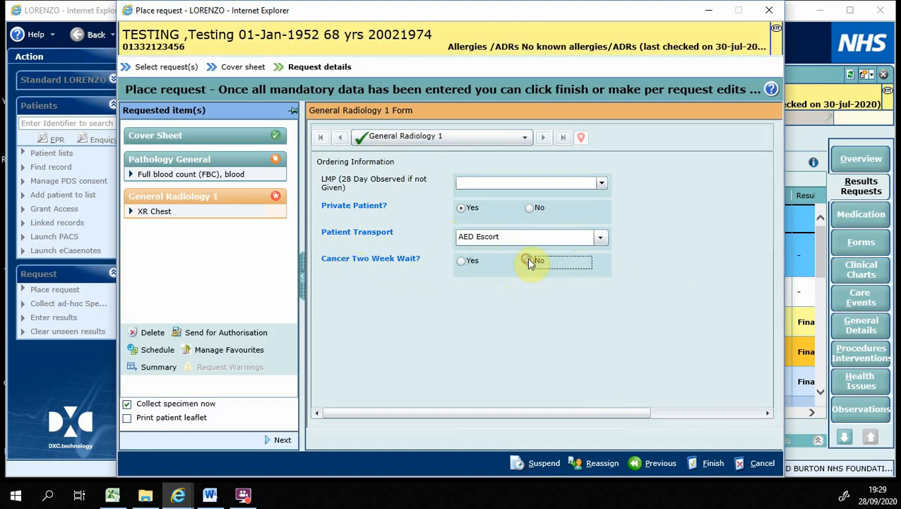
{"action": "left_click", "coordinate": [464, 262]}
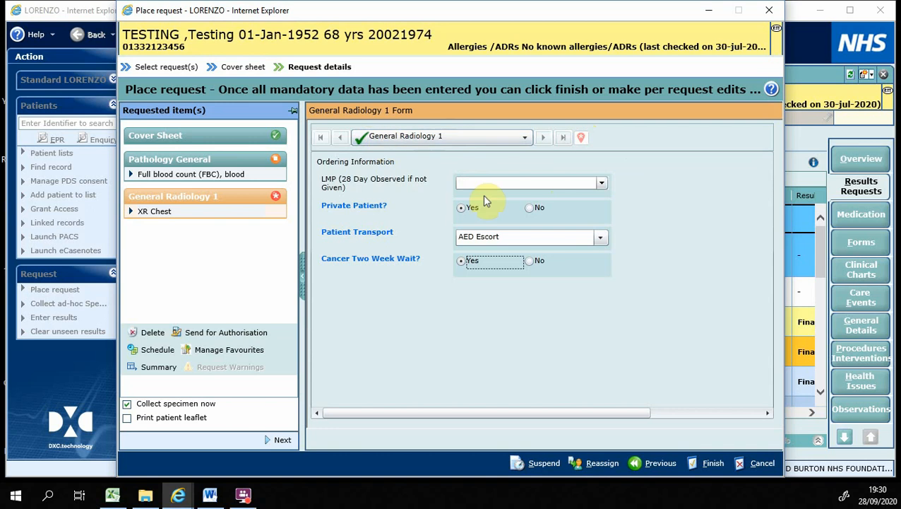
{"action": "left_click", "coordinate": [283, 440]}
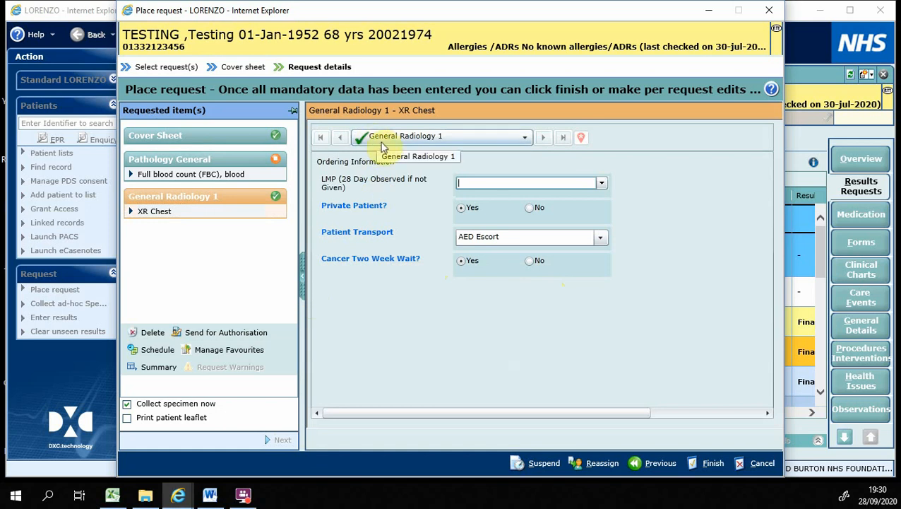
{"action": "left_click", "coordinate": [716, 469]}
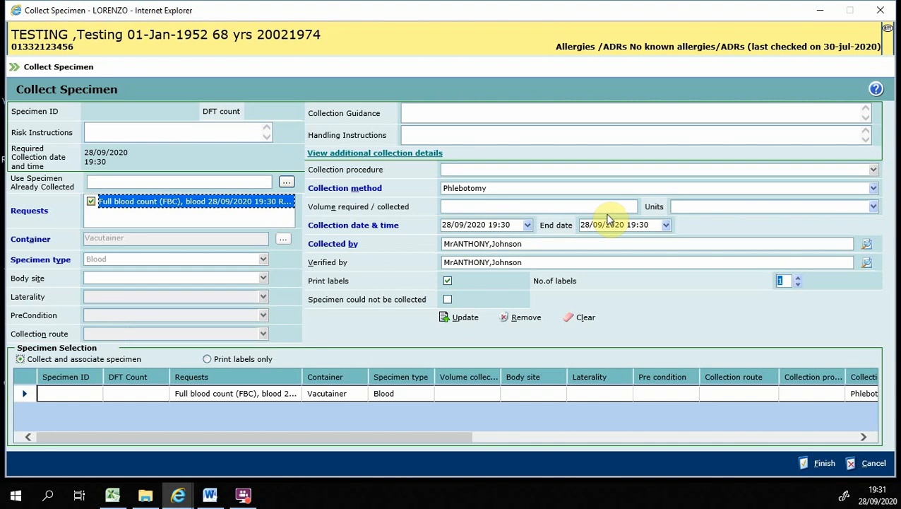
Set the full blood count's specimen selection to Print labels only and finish the specimen collection.
{"action": "left_click", "coordinate": [207, 360]}
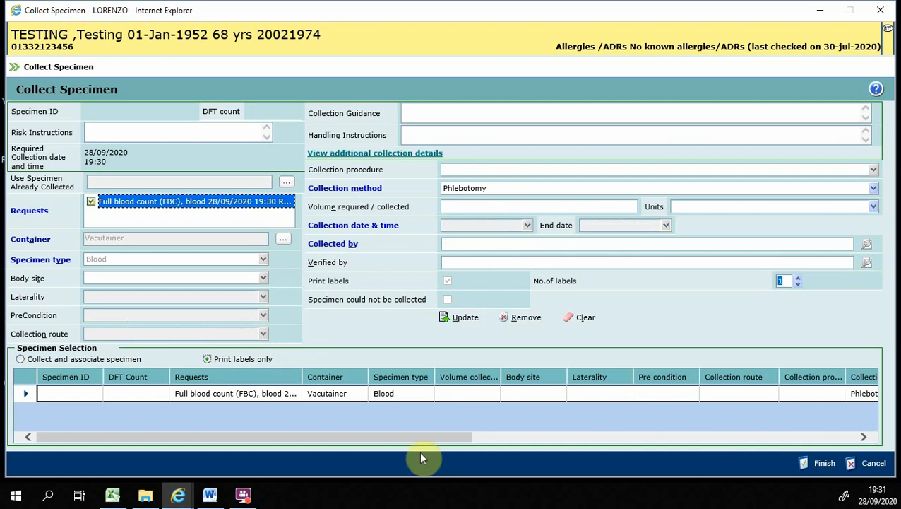
{"action": "left_click", "coordinate": [833, 464]}
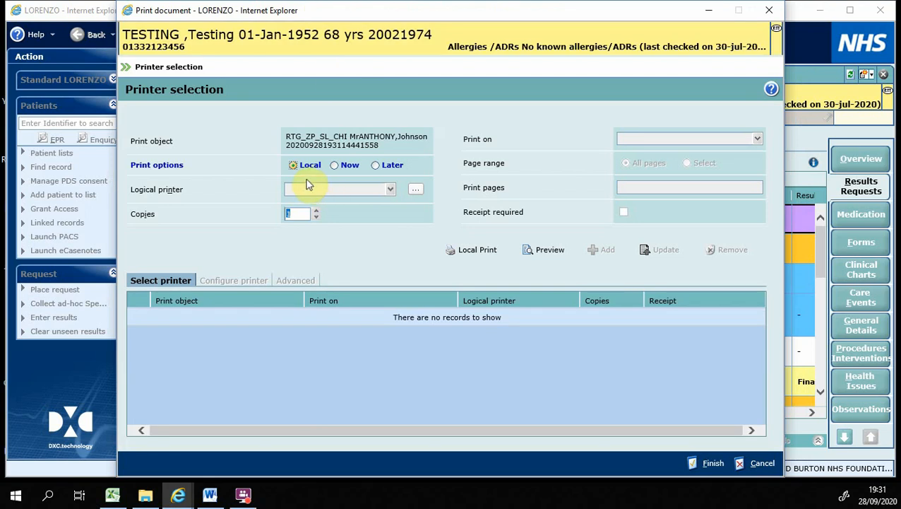
Look through the local printers available for the label, cancel the print, and finish the activity without printing.
{"action": "left_click", "coordinate": [471, 250]}
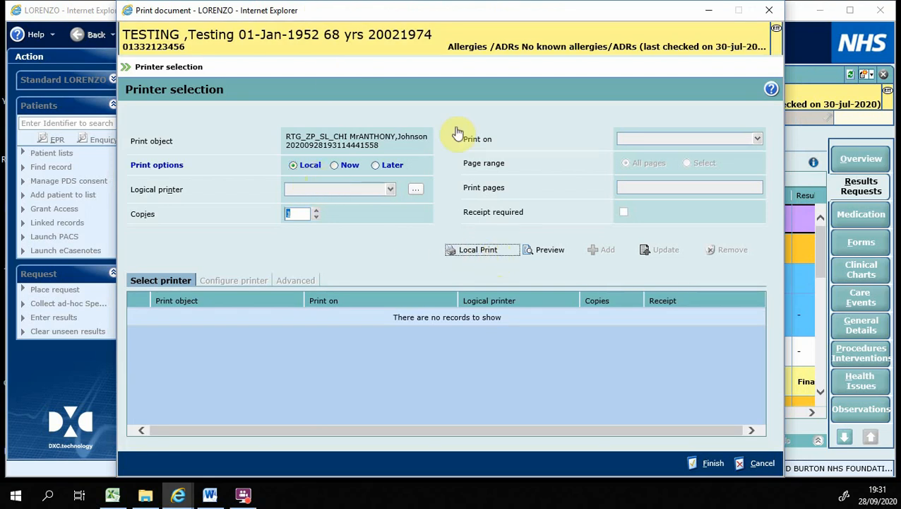
{"action": "left_click", "coordinate": [505, 135]}
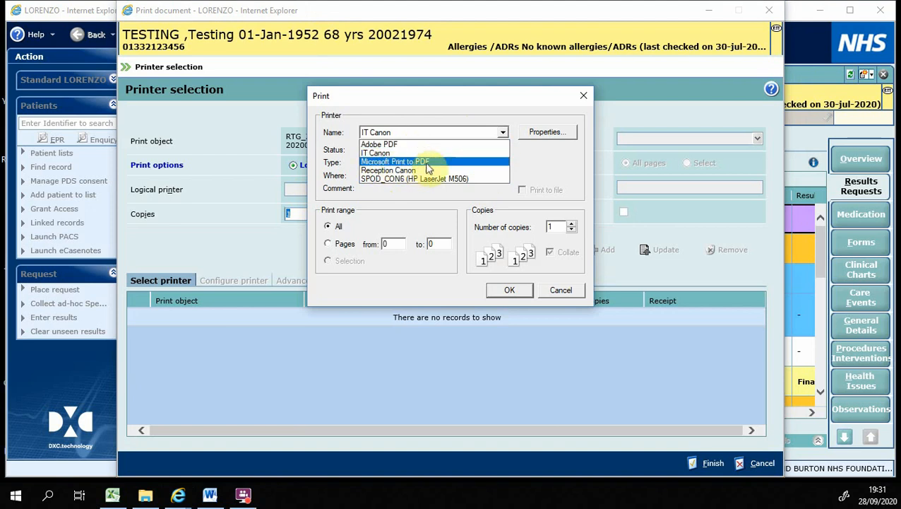
{"action": "left_click", "coordinate": [575, 164]}
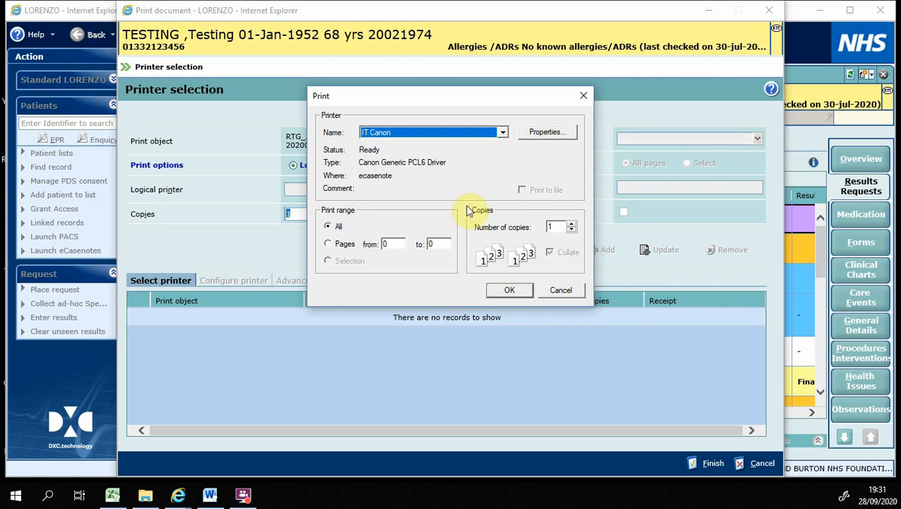
{"action": "left_click", "coordinate": [557, 293]}
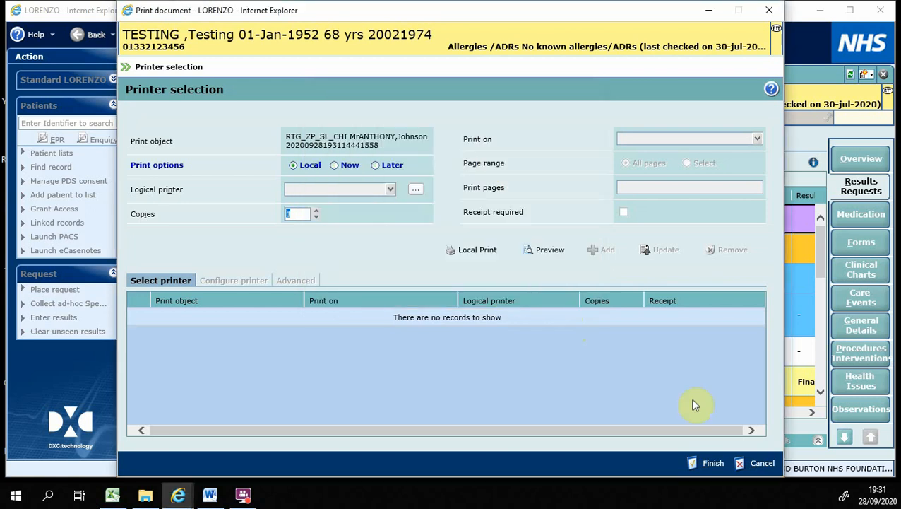
{"action": "left_click", "coordinate": [717, 468]}
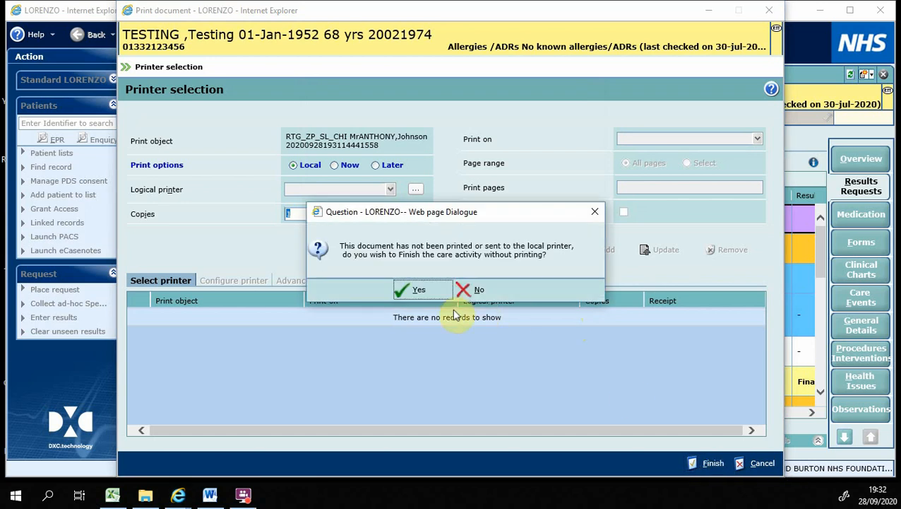
{"action": "left_click", "coordinate": [420, 291]}
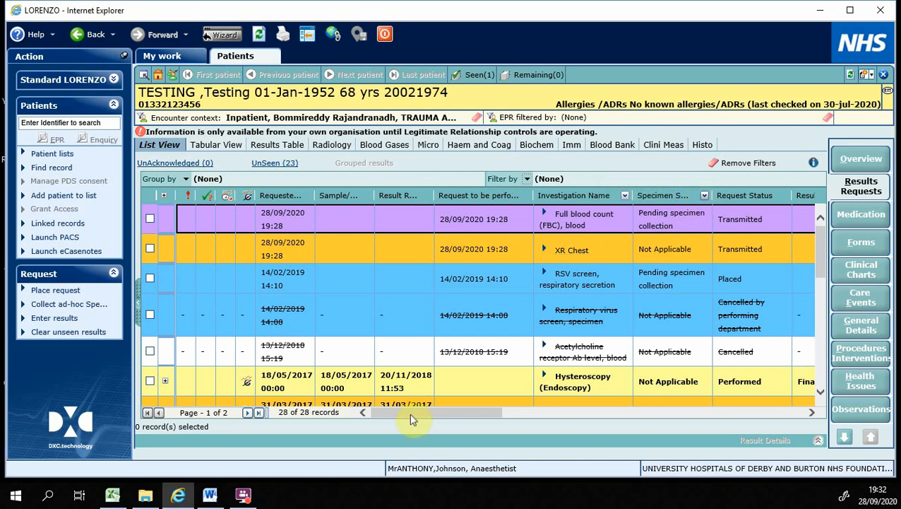
Cancel the newly placed XR Chest request in the results list with the reason Incorrect encounter.
{"action": "left_click_drag", "start_coordinate": [408, 414], "coordinate": [435, 424]}
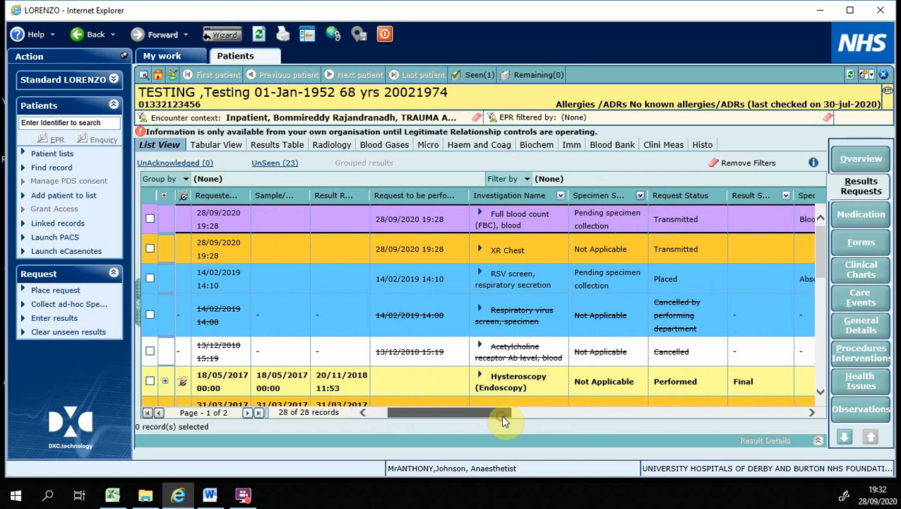
{"action": "left_click_drag", "start_coordinate": [501, 415], "coordinate": [483, 417]}
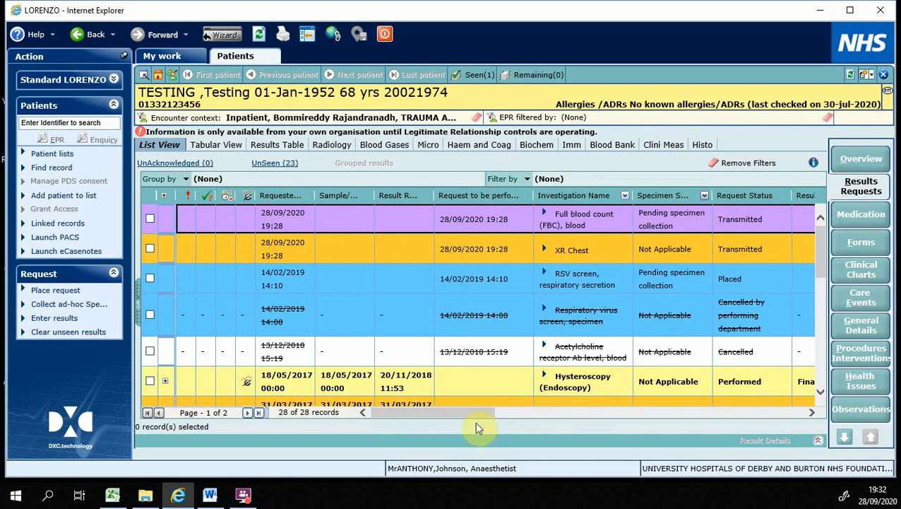
{"action": "left_click_drag", "start_coordinate": [449, 414], "coordinate": [406, 414]}
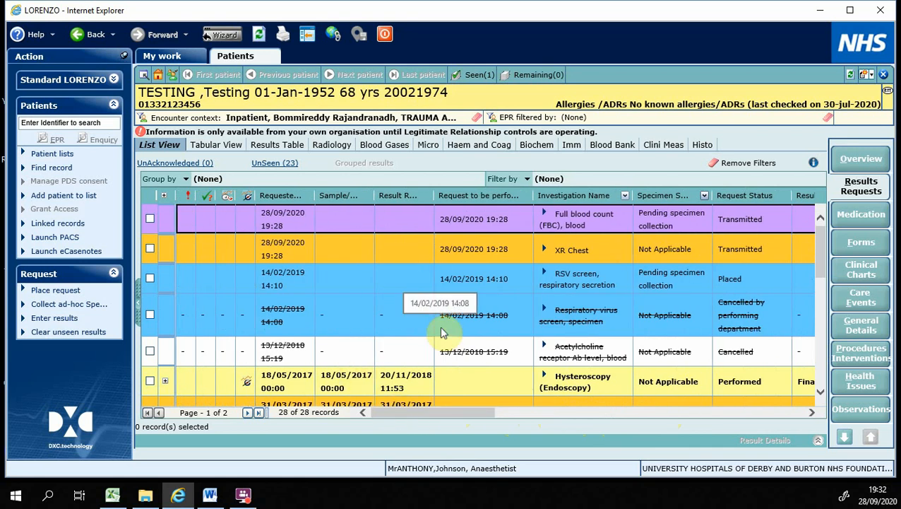
{"action": "left_click", "coordinate": [150, 249]}
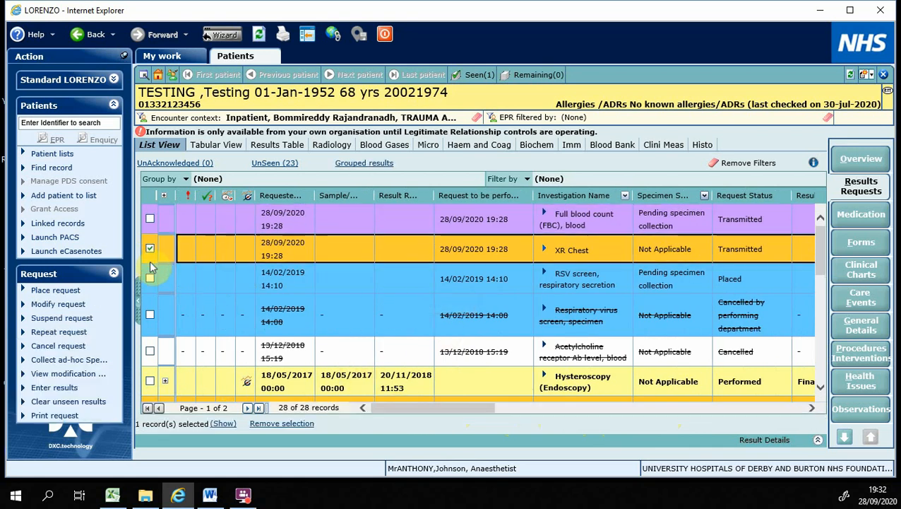
{"action": "left_click", "coordinate": [70, 349]}
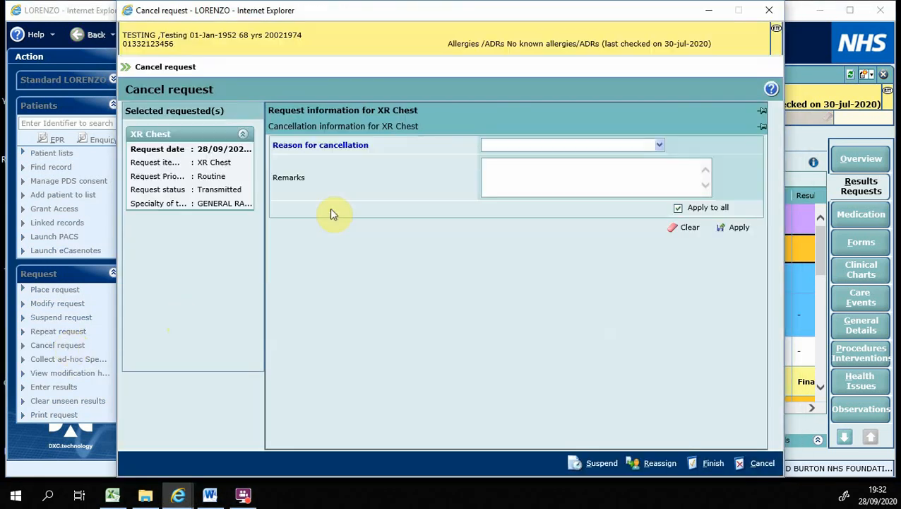
{"action": "left_click", "coordinate": [659, 145]}
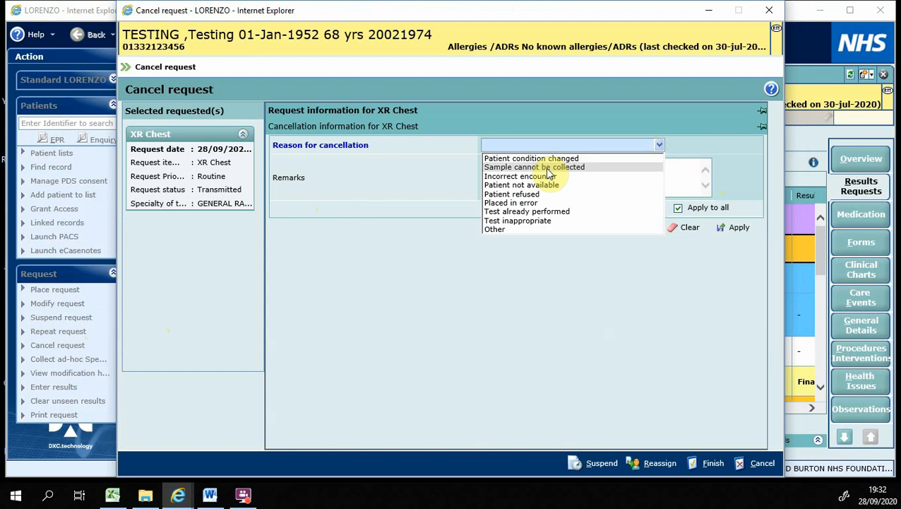
{"action": "left_click", "coordinate": [540, 176]}
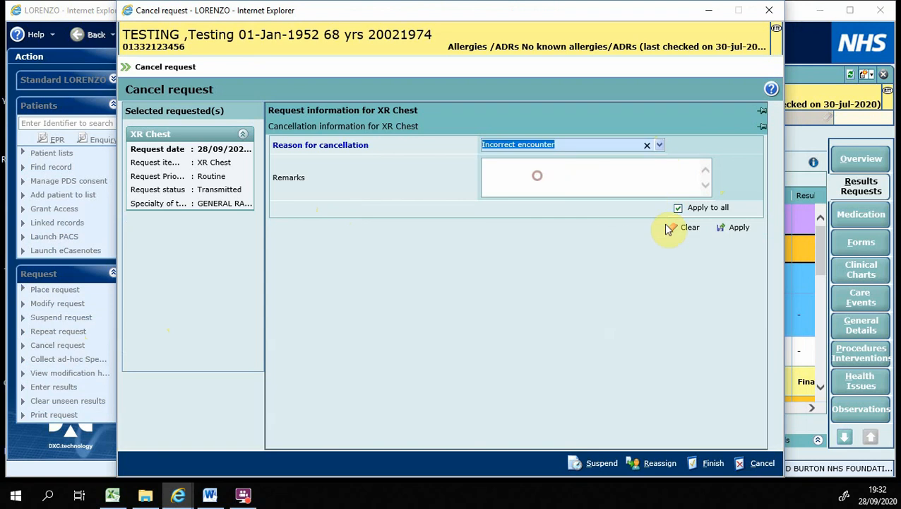
{"action": "left_click", "coordinate": [730, 233]}
{"action": "left_click", "coordinate": [706, 464]}
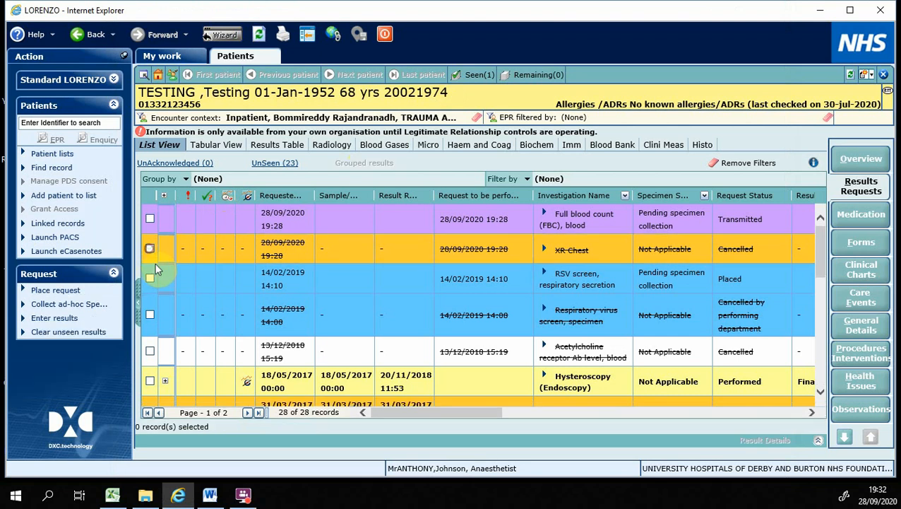
Open the Full blood count (FBC), blood request for modification, examine its request information and performed-date calendar, and abandon the modification.
{"action": "left_click", "coordinate": [150, 219]}
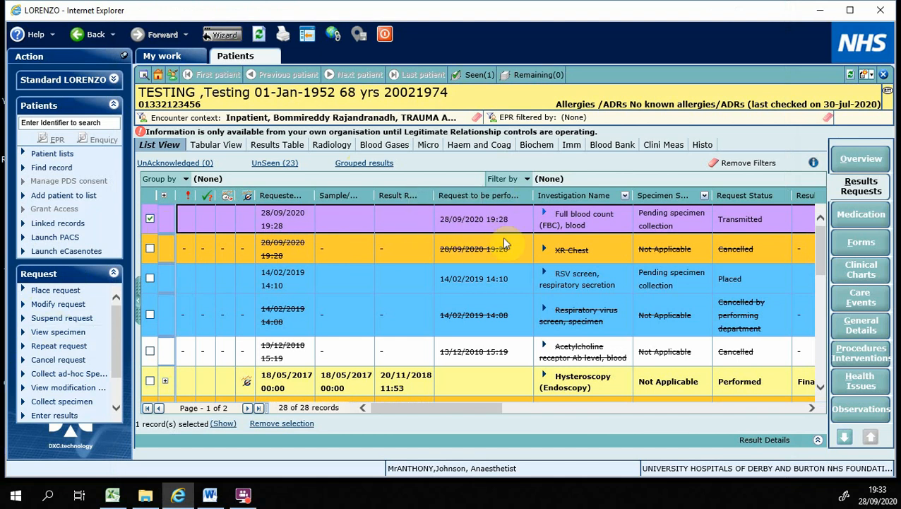
{"action": "left_click", "coordinate": [65, 305]}
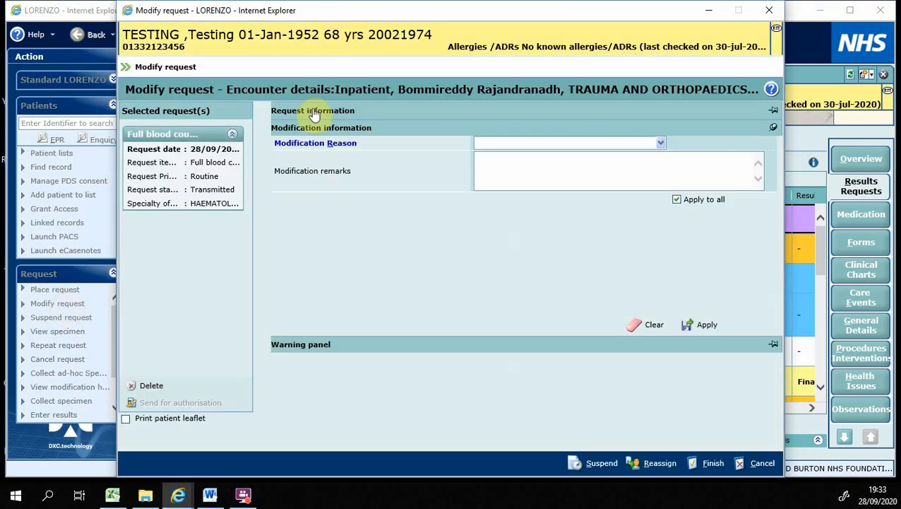
{"action": "left_click", "coordinate": [322, 113]}
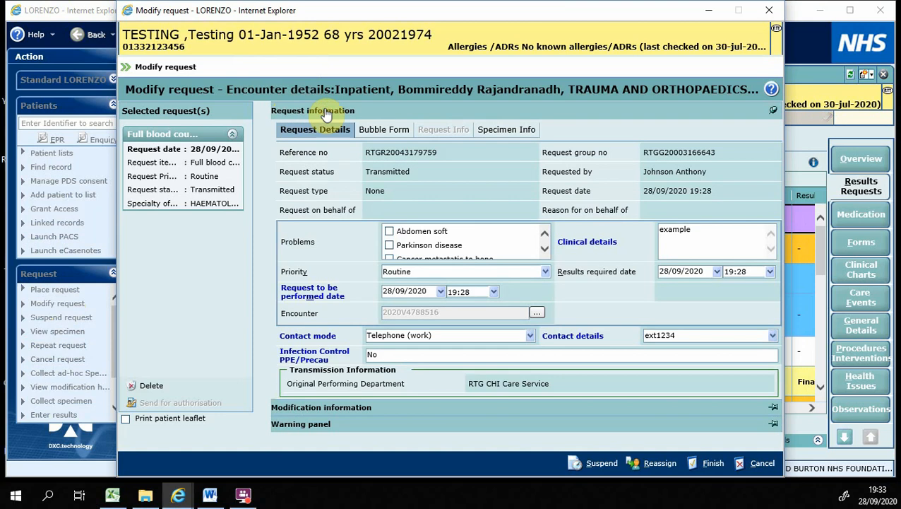
{"action": "left_click", "coordinate": [440, 292]}
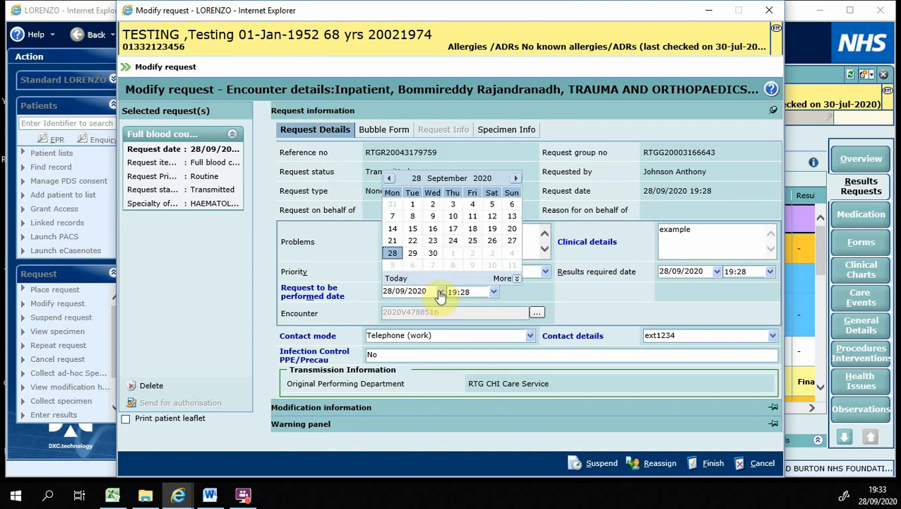
{"action": "left_click", "coordinate": [440, 293]}
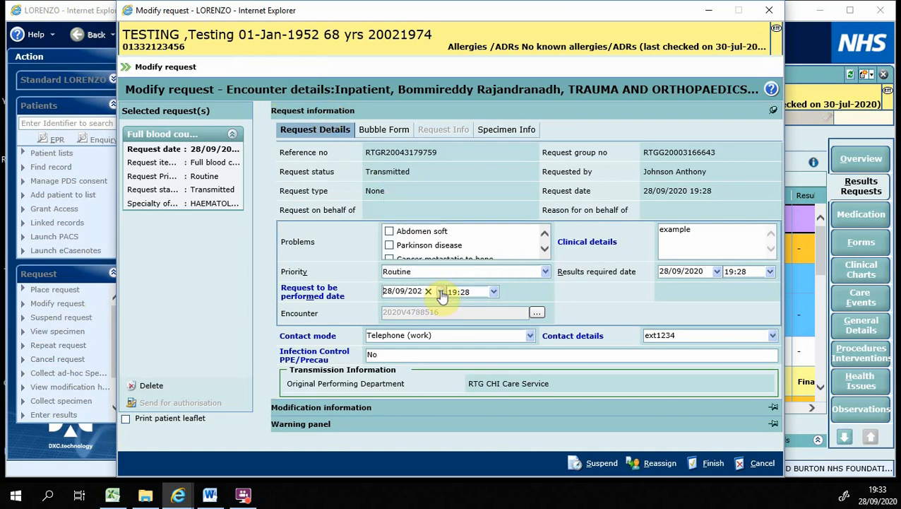
{"action": "left_click", "coordinate": [761, 464]}
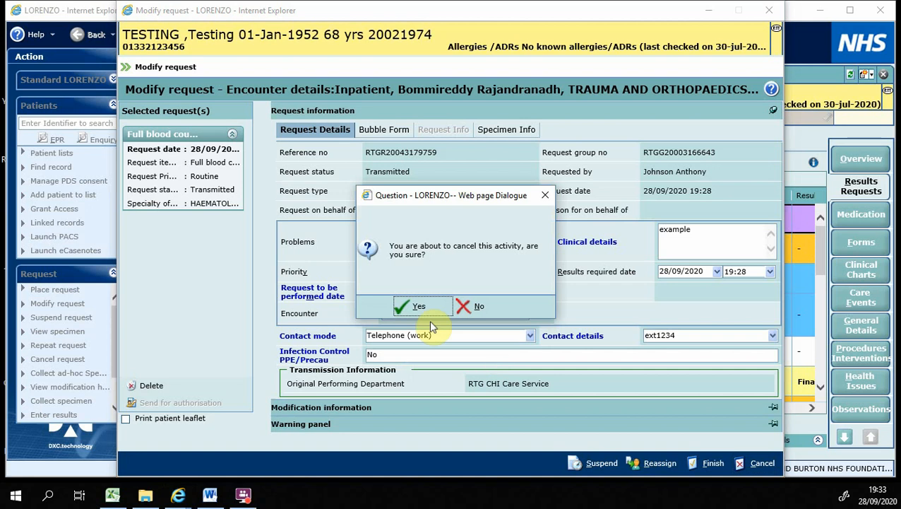
{"action": "left_click", "coordinate": [418, 309]}
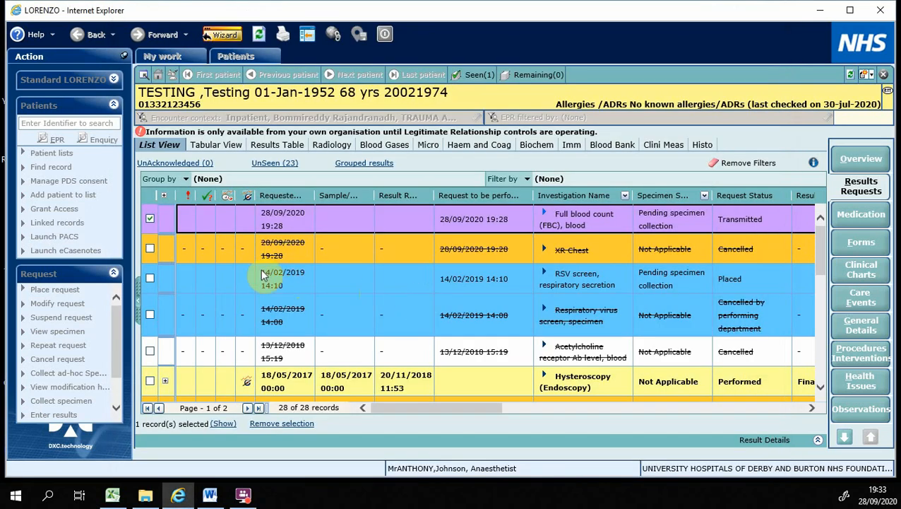
Reselect the Full blood count (FBC), blood request and look through the request actions available for it.
{"action": "left_click", "coordinate": [151, 220]}
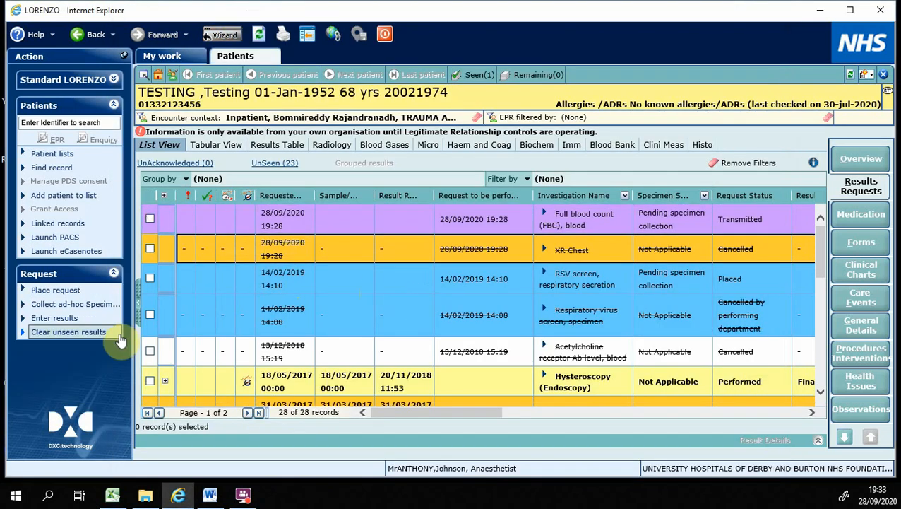
{"action": "left_click", "coordinate": [150, 219]}
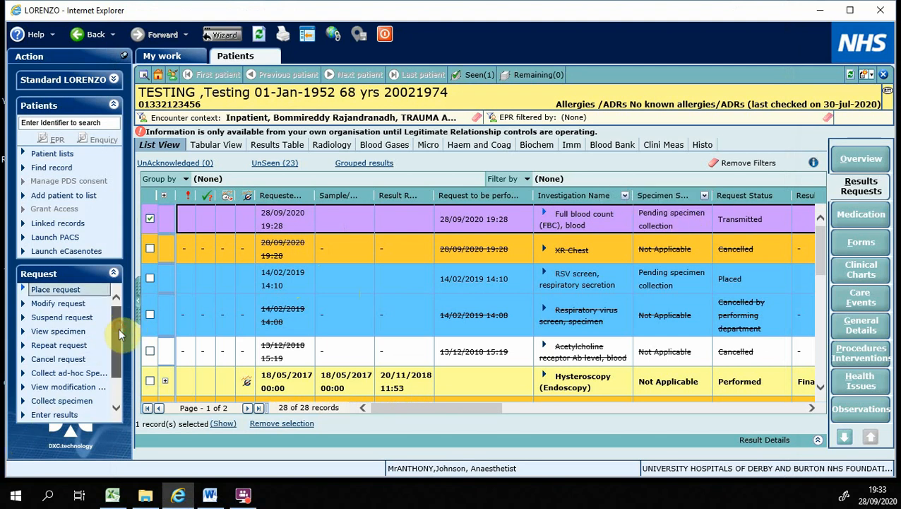
{"action": "scroll", "coordinate": [121, 339], "scroll_direction": "down", "scroll_amount": 1}
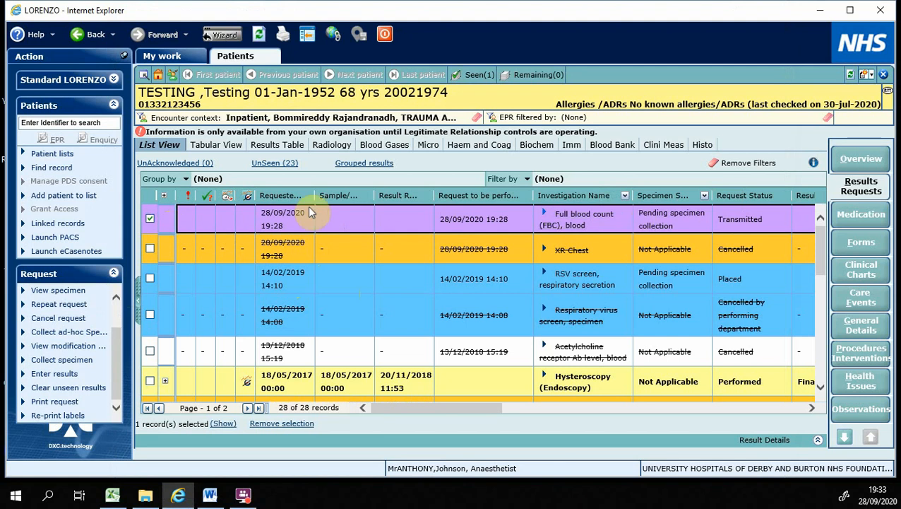
Start re-printing the labels for the selected Full blood count (FBC), blood request, view the local print options, and cancel the activity without printing.
{"action": "left_click", "coordinate": [45, 417]}
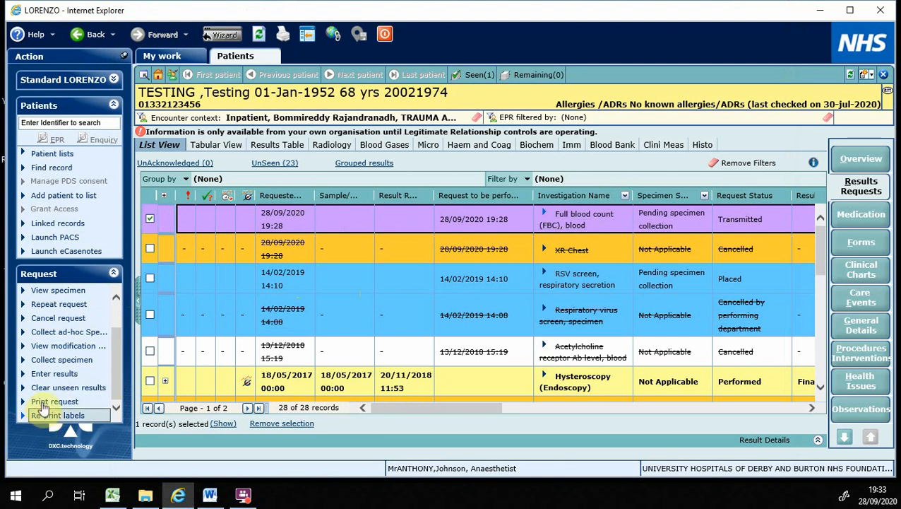
{"action": "left_click", "coordinate": [43, 408]}
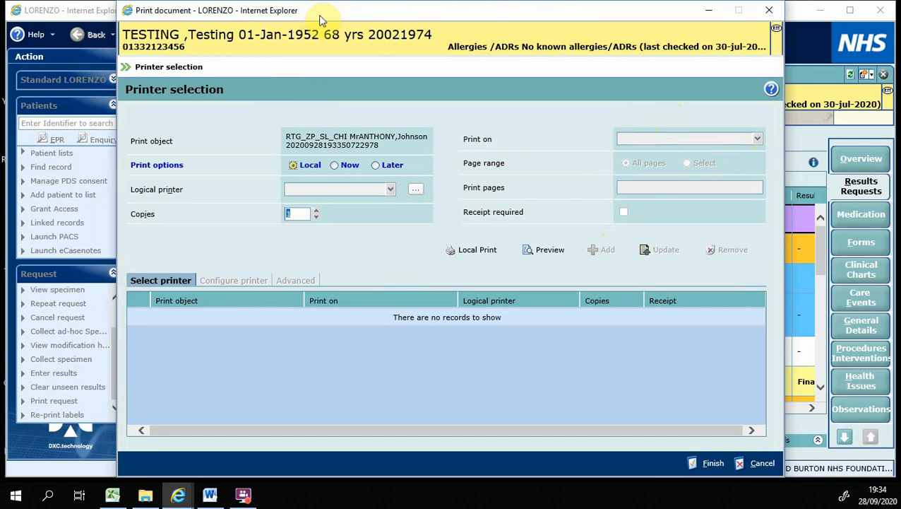
{"action": "left_click", "coordinate": [470, 253]}
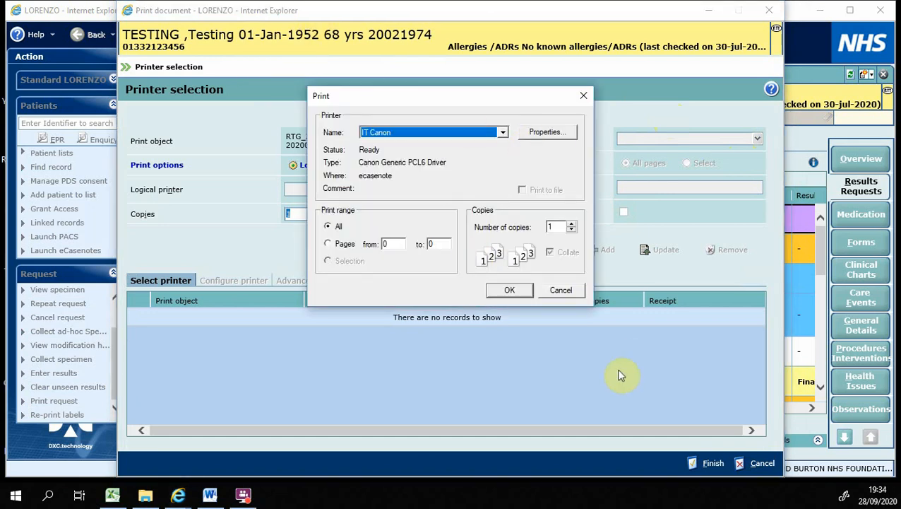
{"action": "left_click", "coordinate": [568, 290]}
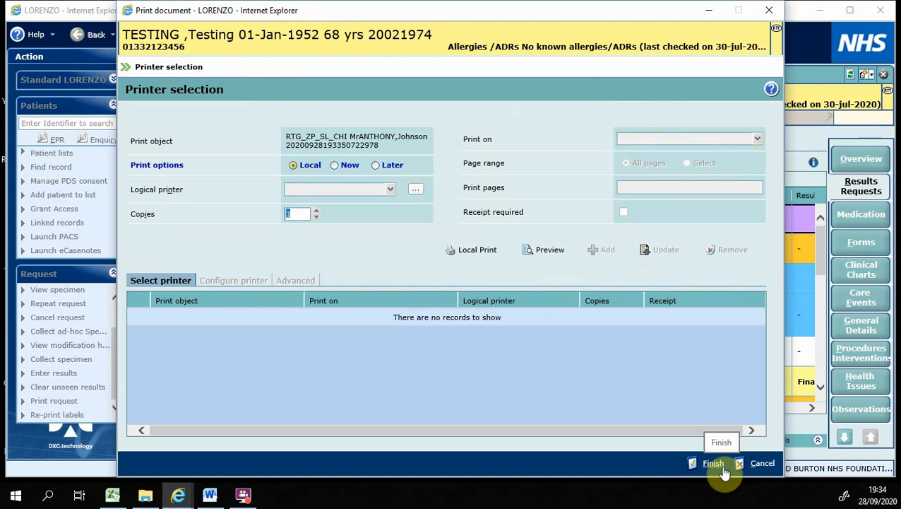
{"action": "left_click", "coordinate": [765, 467]}
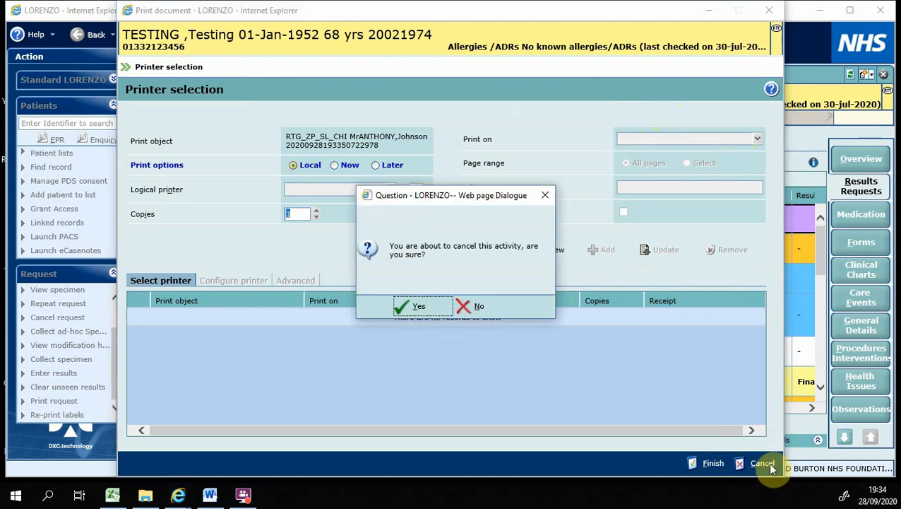
{"action": "left_click", "coordinate": [417, 308]}
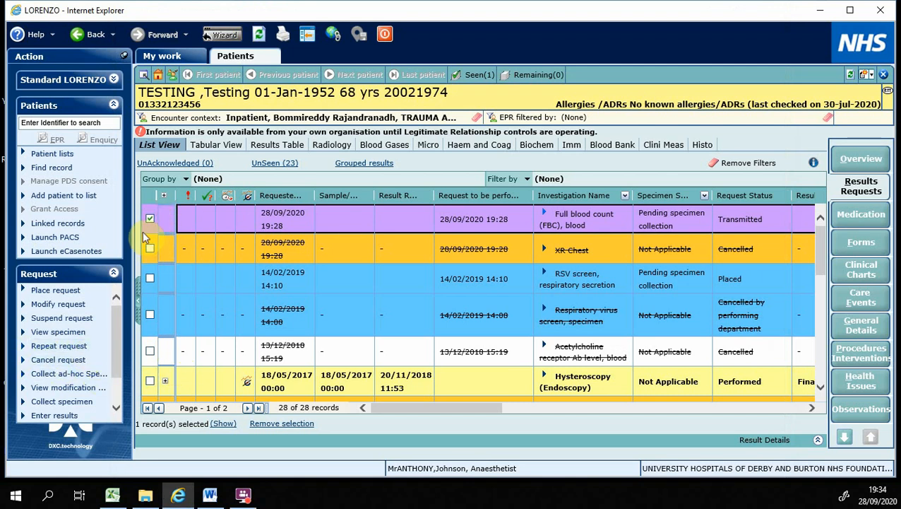
Repeat the Full blood count (FBC), blood request with its pre-populated cover sheet, leaving Collect specimen now off, and proceed to the request details.
{"action": "left_click", "coordinate": [41, 346]}
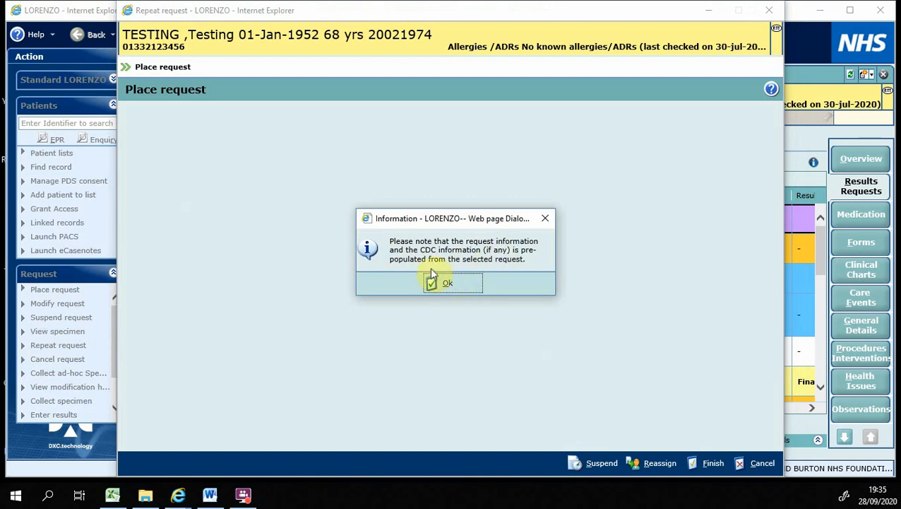
{"action": "left_click", "coordinate": [449, 289]}
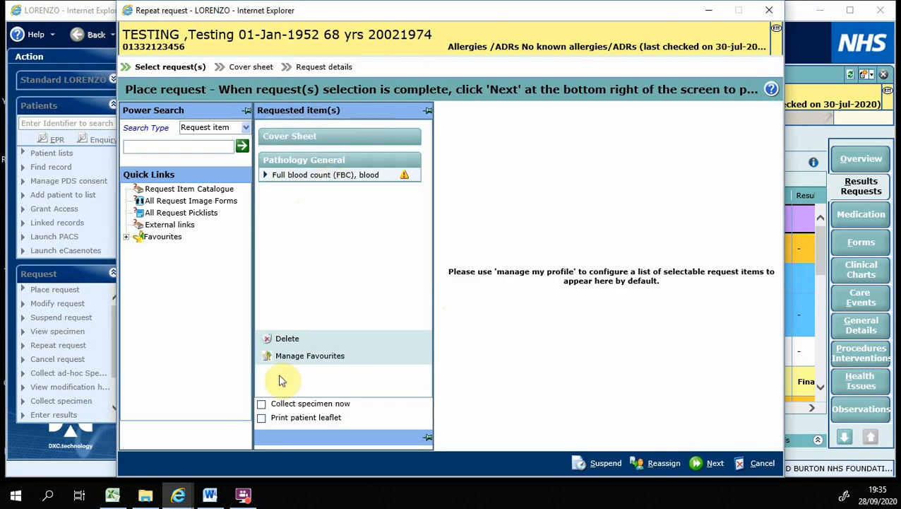
{"action": "left_click", "coordinate": [263, 405]}
{"action": "left_click", "coordinate": [701, 463]}
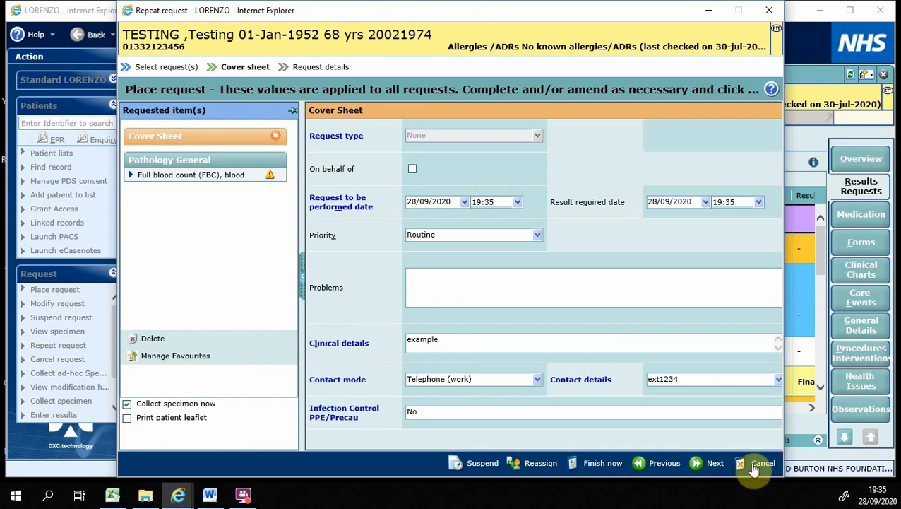
{"action": "left_click", "coordinate": [128, 404]}
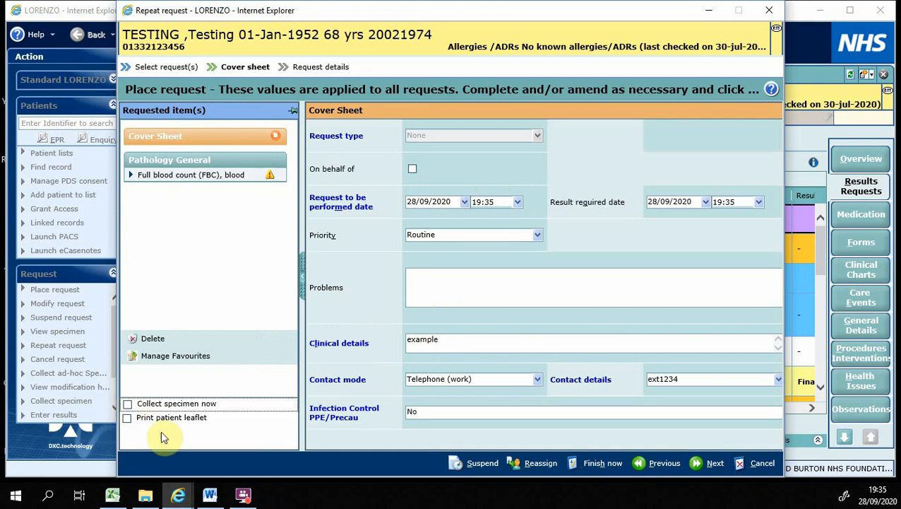
{"action": "left_click", "coordinate": [713, 465]}
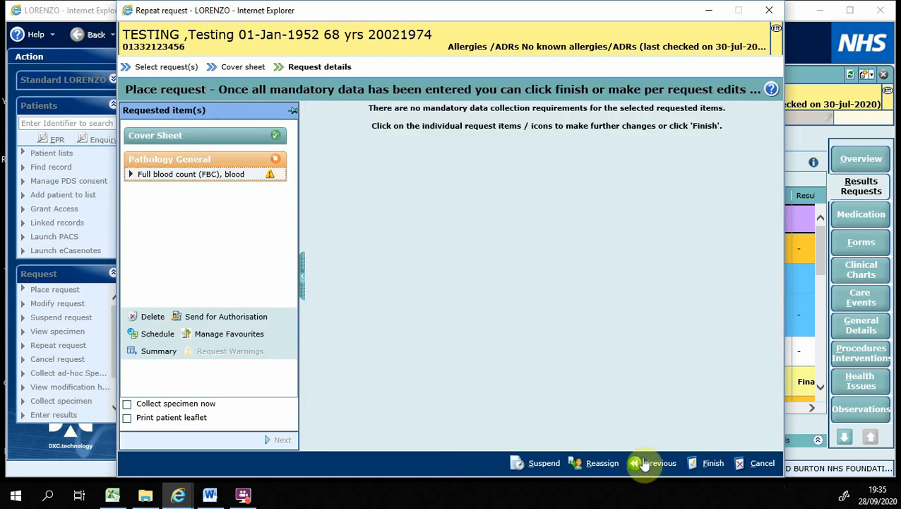
Acknowledge the duplicate request warning for the Full blood count with the comment "test patient" and finish placing the repeat request.
{"action": "left_click", "coordinate": [707, 464]}
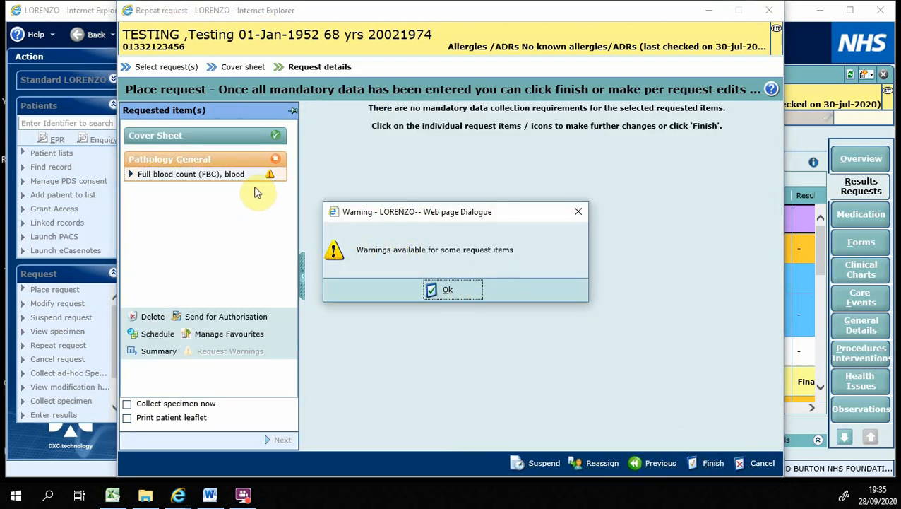
{"action": "left_click", "coordinate": [448, 291]}
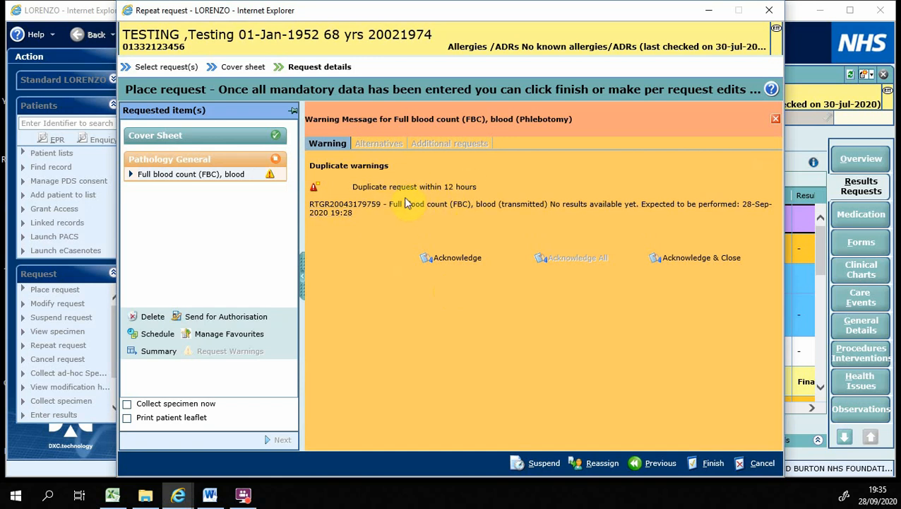
{"action": "left_click", "coordinate": [458, 258]}
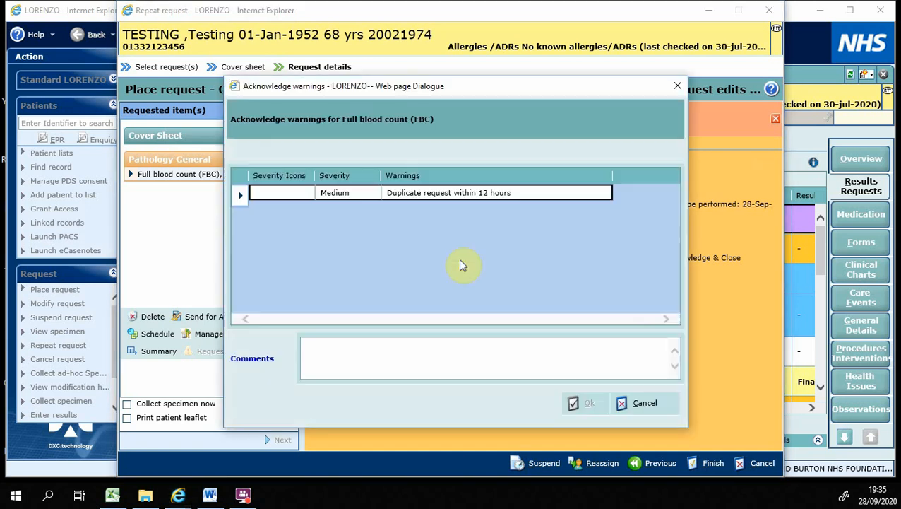
{"action": "left_click", "coordinate": [400, 343]}
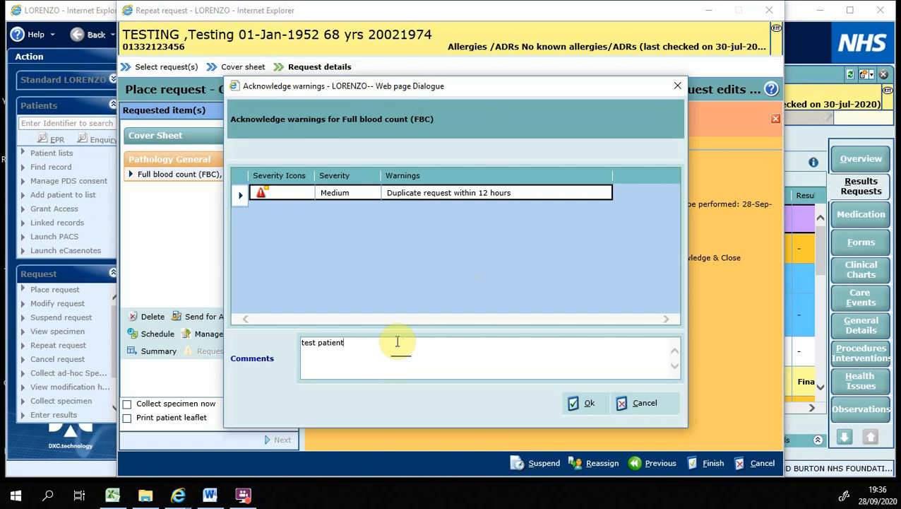
{"action": "type", "text": "test patient"}
{"action": "left_click", "coordinate": [586, 403]}
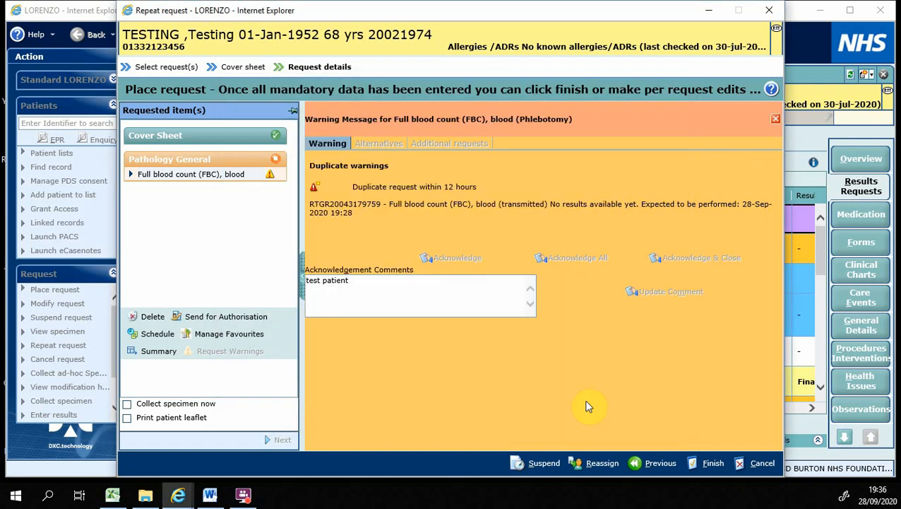
{"action": "left_click", "coordinate": [710, 463]}
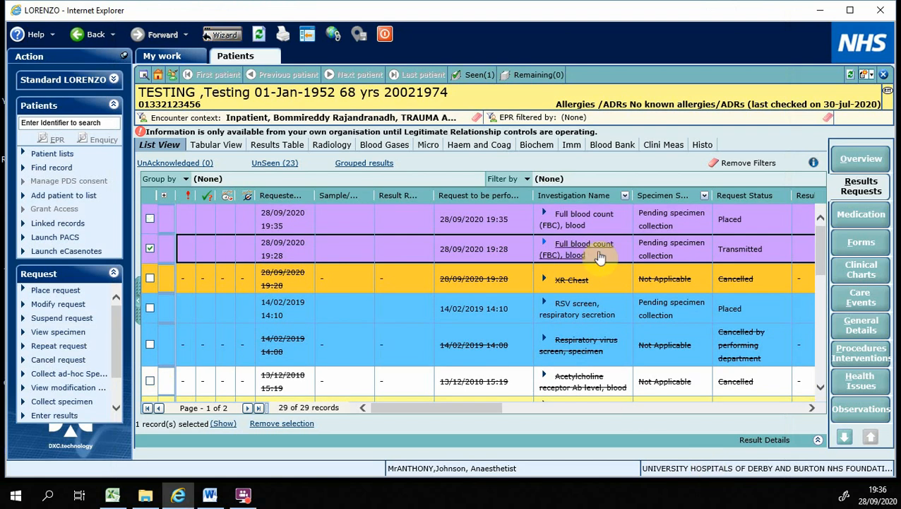
Select the newly placed 19:35 Full blood count request instead of the 19:28 one and try to re-print its labels.
{"action": "left_click", "coordinate": [150, 248]}
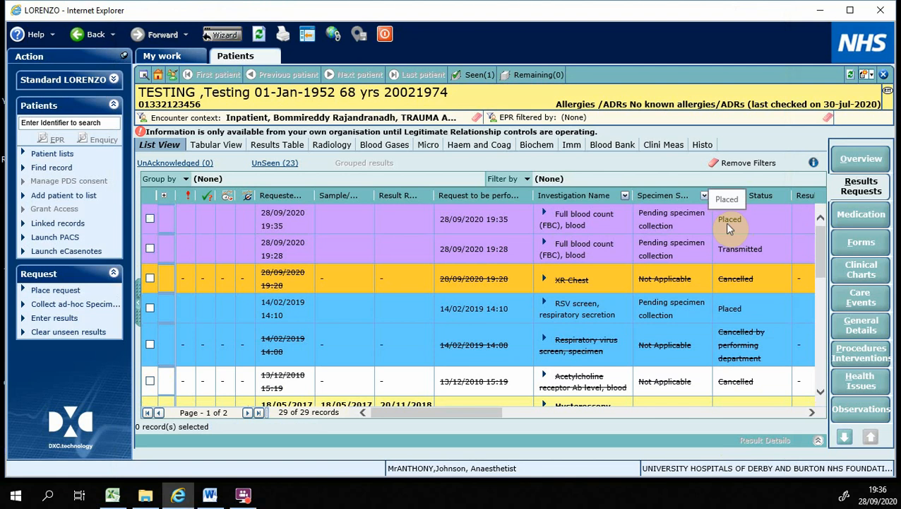
{"action": "left_click", "coordinate": [485, 223]}
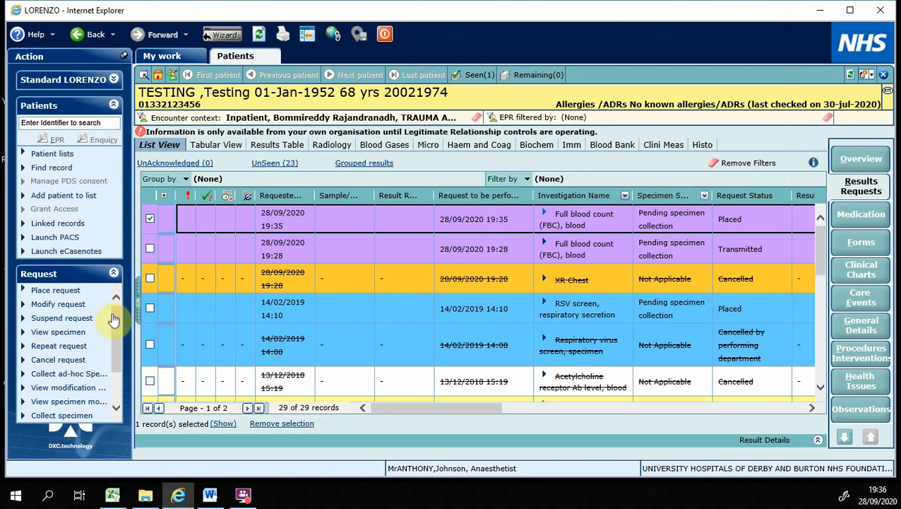
{"action": "scroll", "coordinate": [115, 387], "scroll_direction": "down", "scroll_amount": 2}
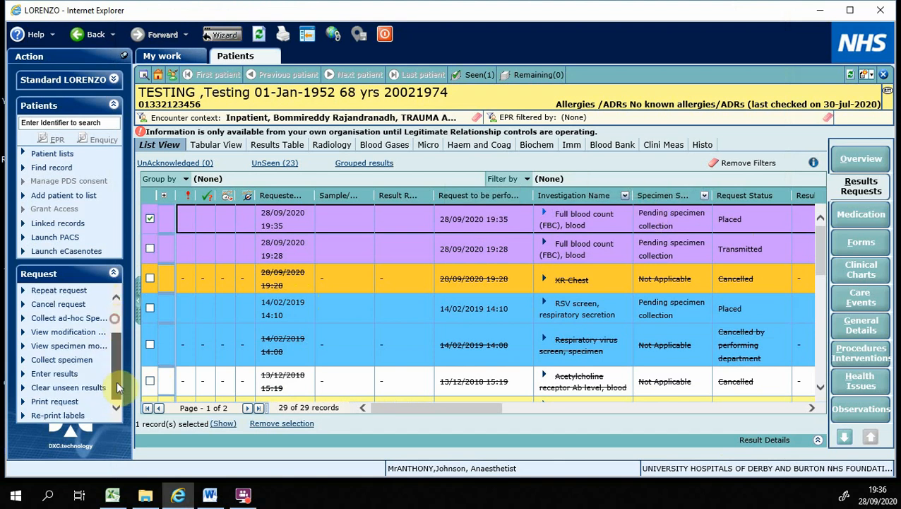
{"action": "left_click", "coordinate": [51, 415]}
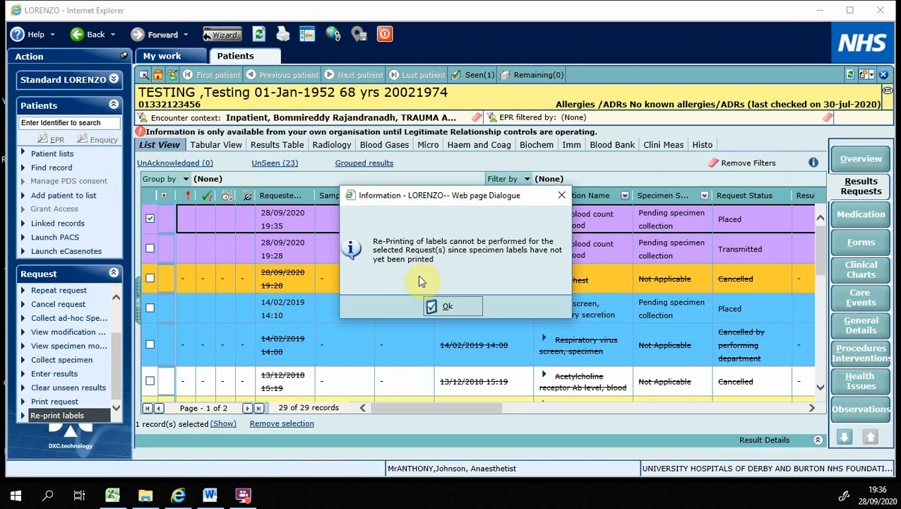
{"action": "left_click", "coordinate": [441, 308]}
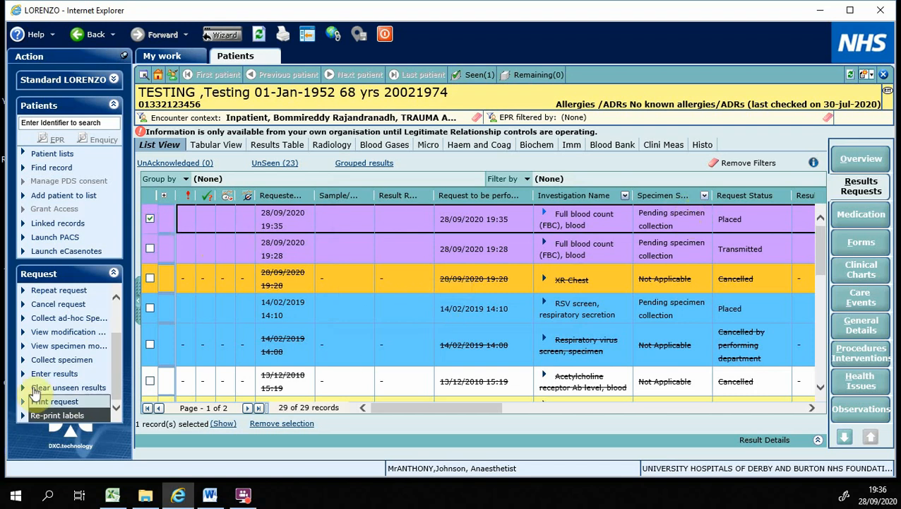
Open specimen collection for the 19:35 Full blood count request, choose Print labels only, and finish.
{"action": "left_click_drag", "start_coordinate": [115, 354], "coordinate": [114, 327]}
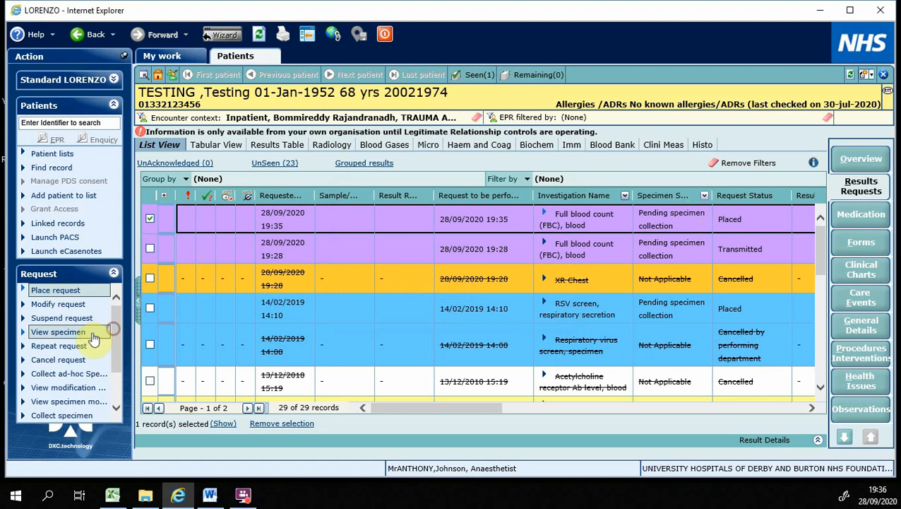
{"action": "left_click", "coordinate": [76, 417]}
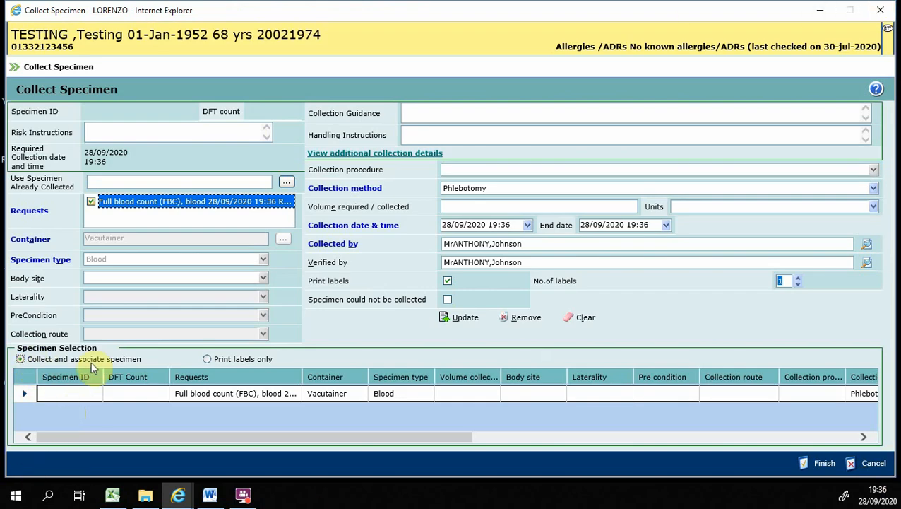
{"action": "left_click", "coordinate": [242, 361]}
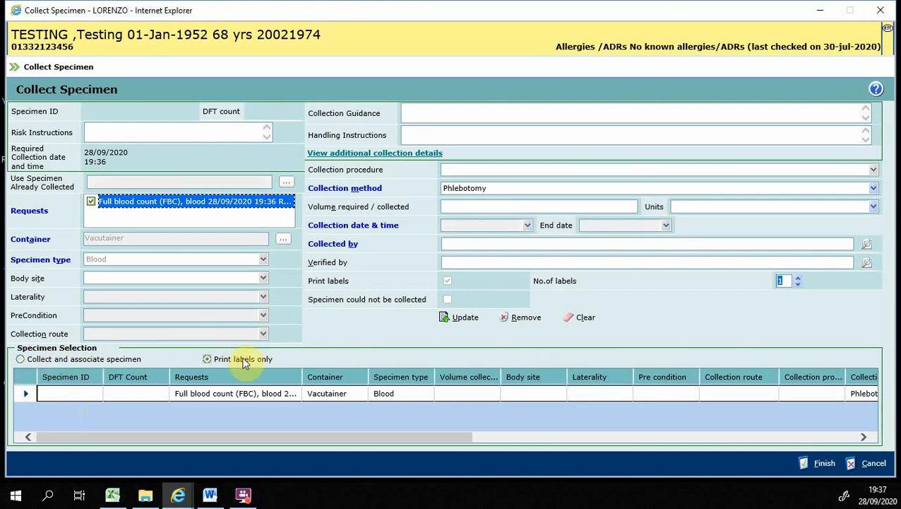
{"action": "left_click", "coordinate": [824, 464]}
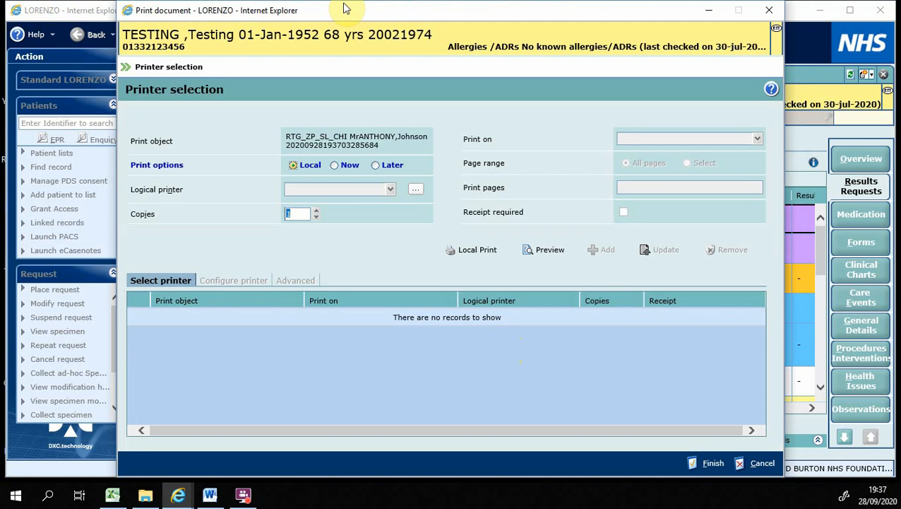
View the local print options for the specimen label, cancel the print, and confirm cancelling the print activity.
{"action": "left_click", "coordinate": [480, 252]}
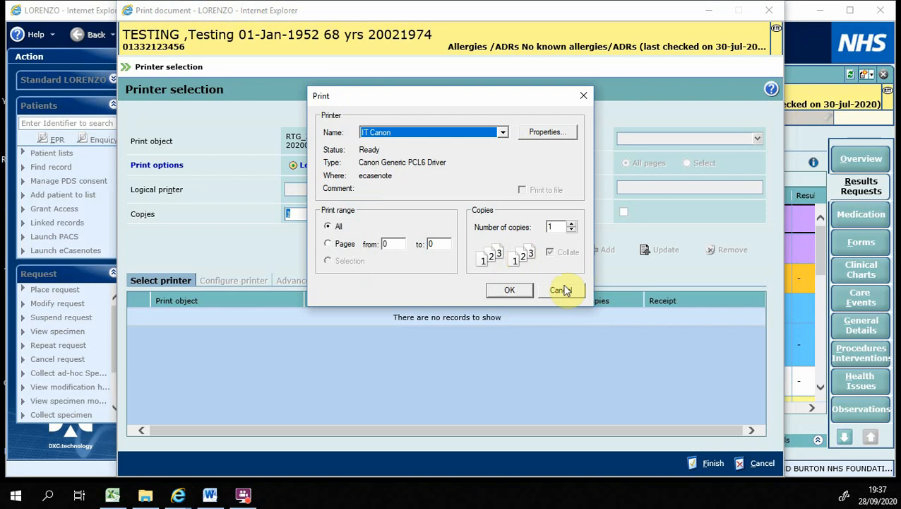
{"action": "left_click", "coordinate": [562, 290]}
{"action": "left_click", "coordinate": [738, 463]}
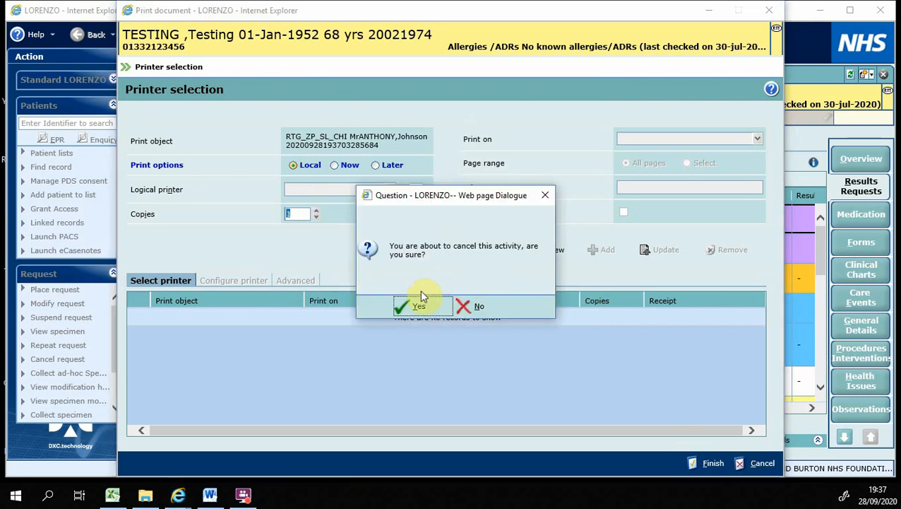
{"action": "left_click", "coordinate": [422, 298]}
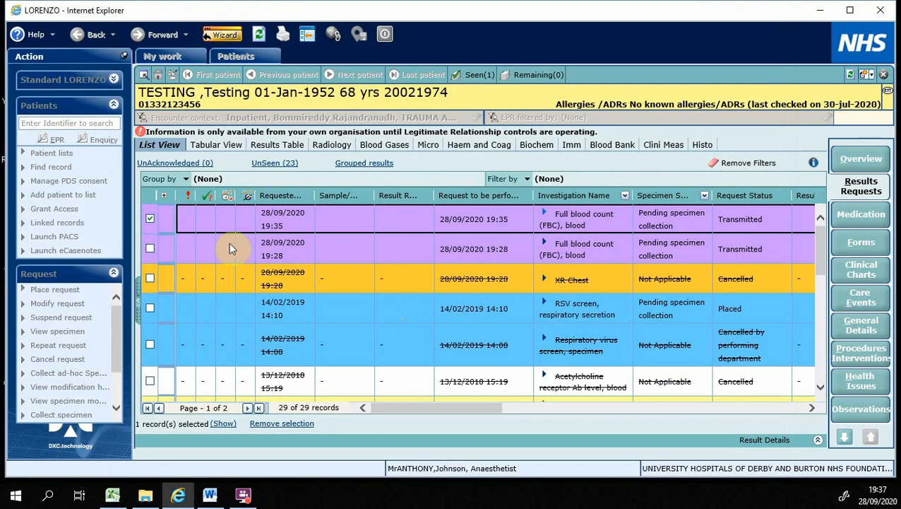
Reselect the 19:35 Full blood count request, examine the specimen collection and label re-printing actions available for it, and clear the selection.
{"action": "left_click", "coordinate": [150, 218]}
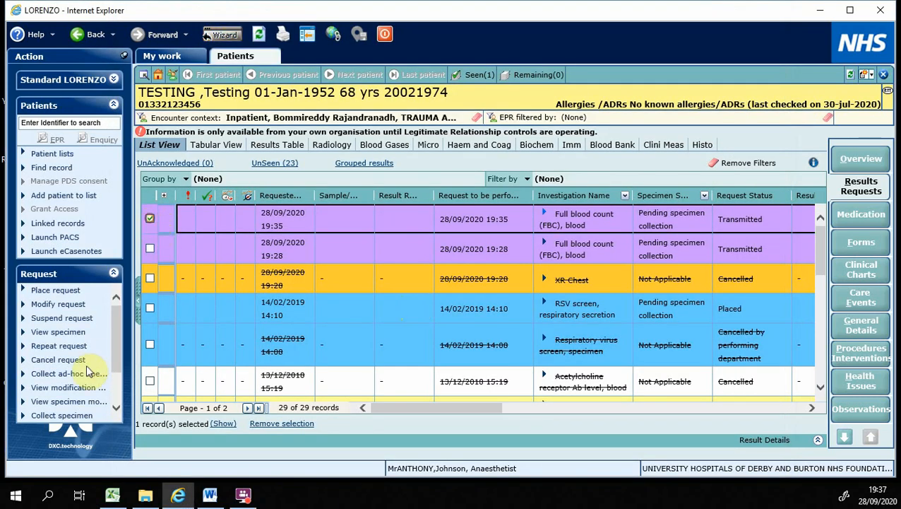
{"action": "left_click", "coordinate": [150, 220]}
{"action": "left_click", "coordinate": [150, 220]}
{"action": "left_click", "coordinate": [150, 219]}
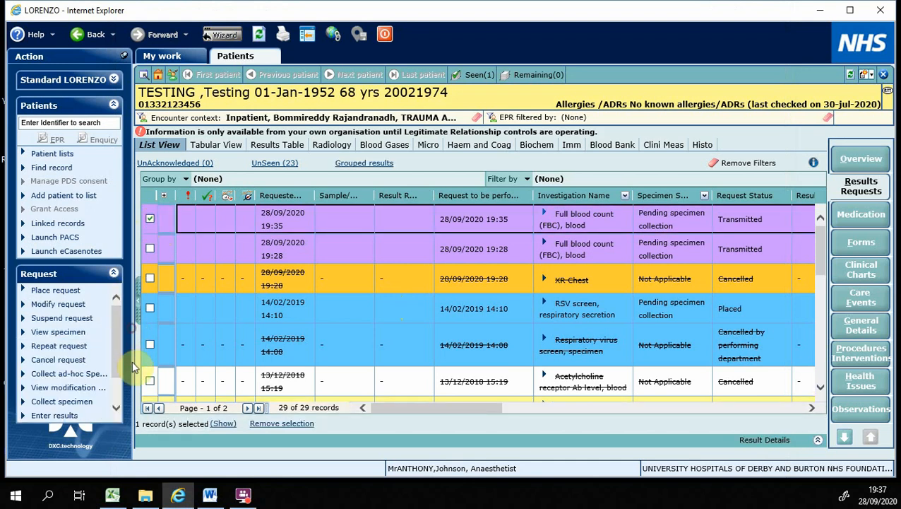
{"action": "left_click_drag", "start_coordinate": [116, 347], "coordinate": [123, 385]}
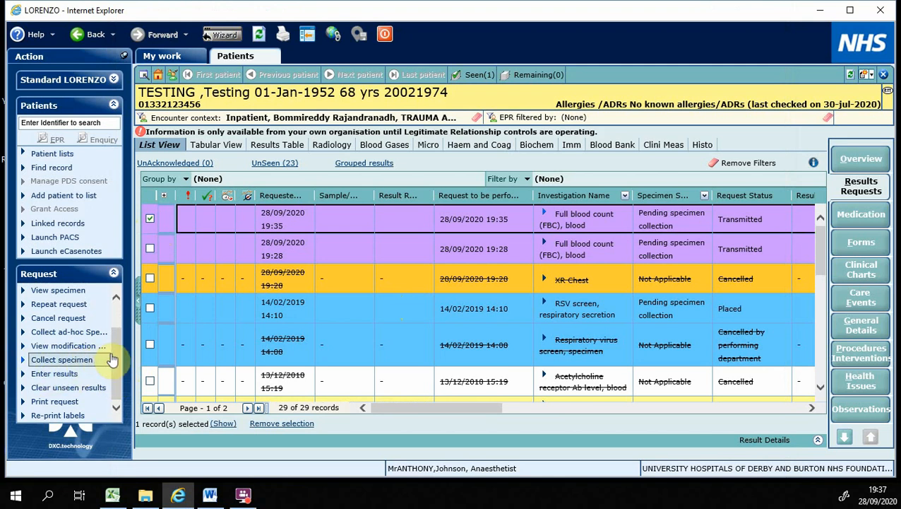
{"action": "left_click", "coordinate": [151, 217]}
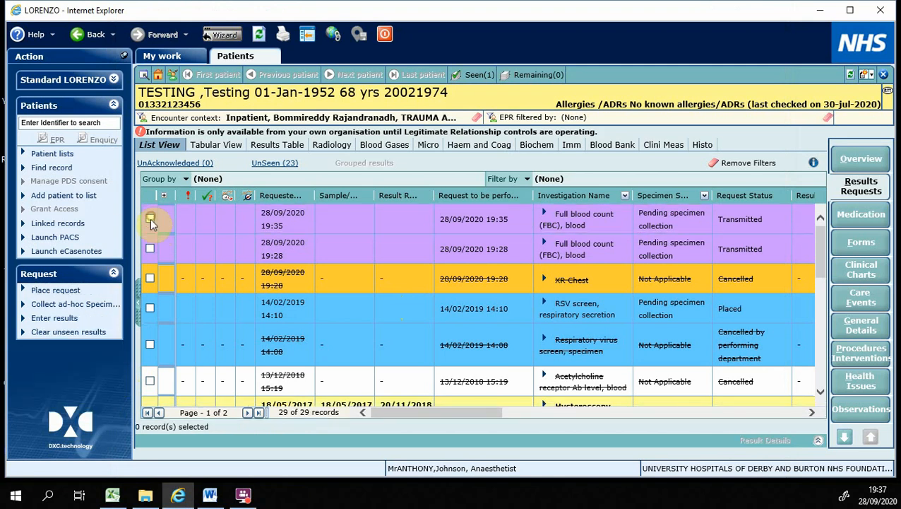
{"action": "left_click", "coordinate": [150, 219]}
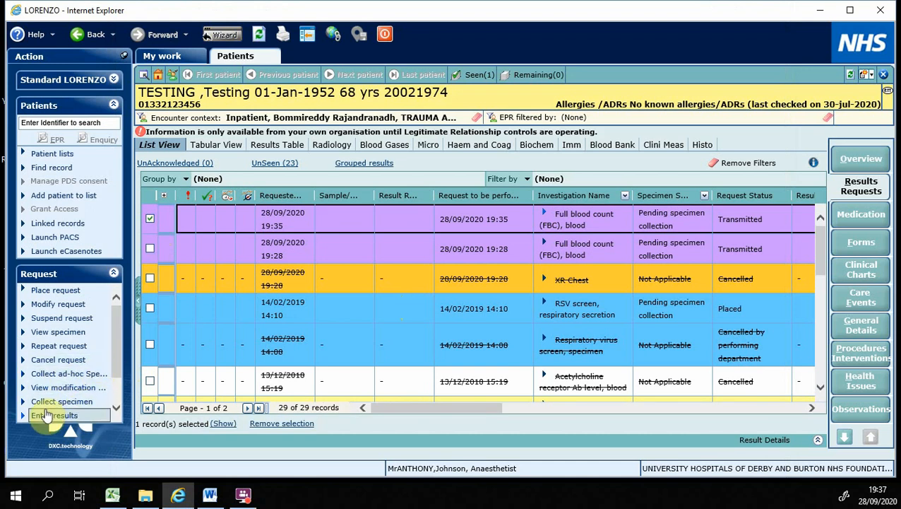
{"action": "left_click", "coordinate": [150, 218]}
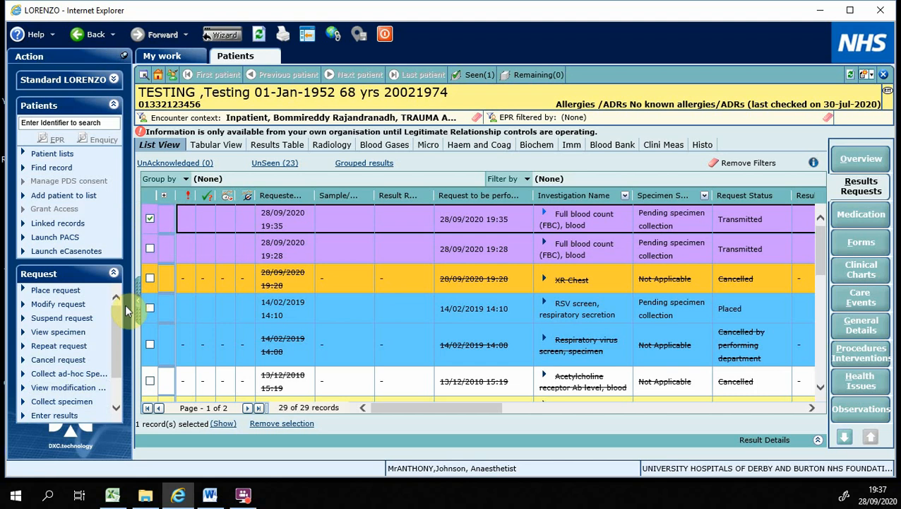
{"action": "scroll", "coordinate": [122, 324], "scroll_direction": "down", "scroll_amount": 3}
{"action": "left_click", "coordinate": [150, 219]}
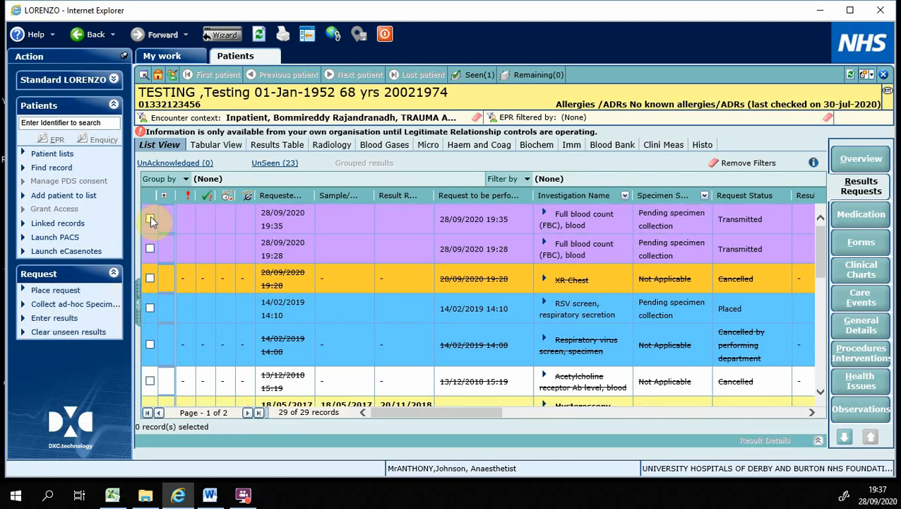